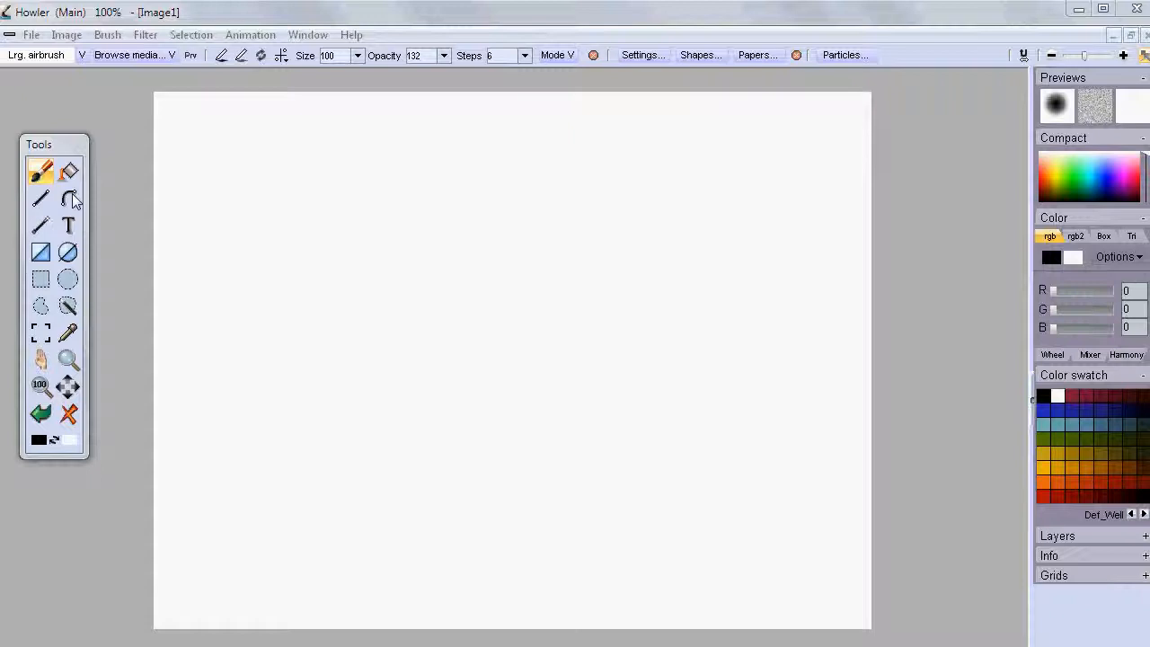
# Draw a curve outlining a creature's head in profile, with a wide open mouth and a small bump on top.
pyautogui.click(70, 199)
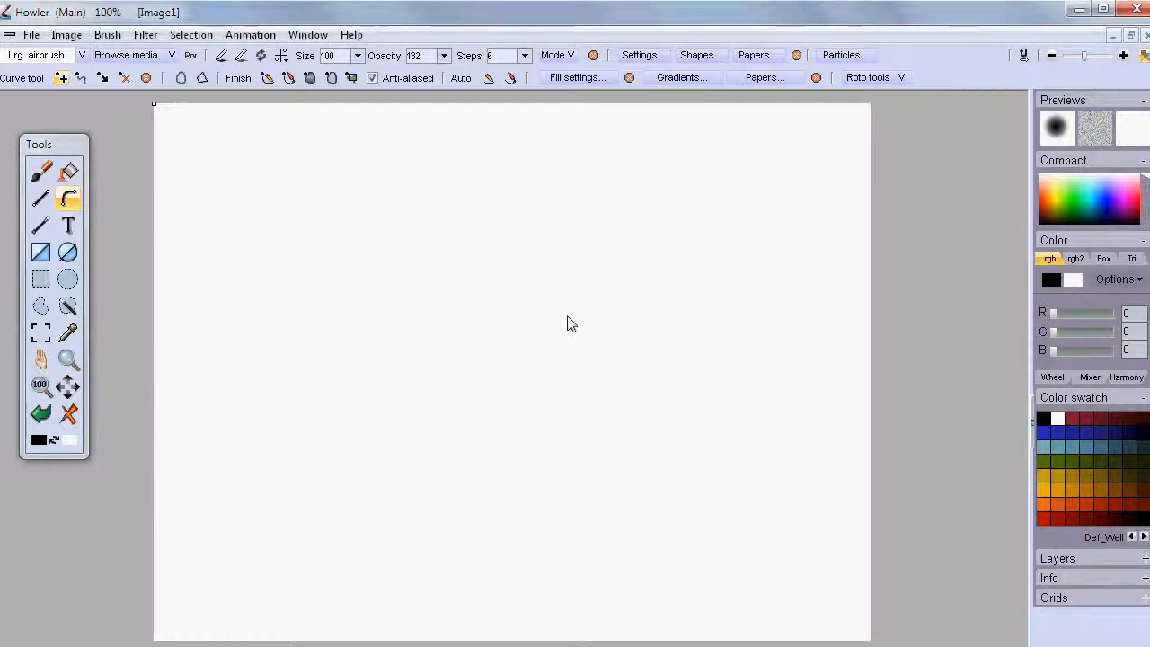
pyautogui.click(289, 293)
pyautogui.click(412, 478)
pyautogui.click(730, 401)
pyautogui.click(498, 350)
pyautogui.click(727, 264)
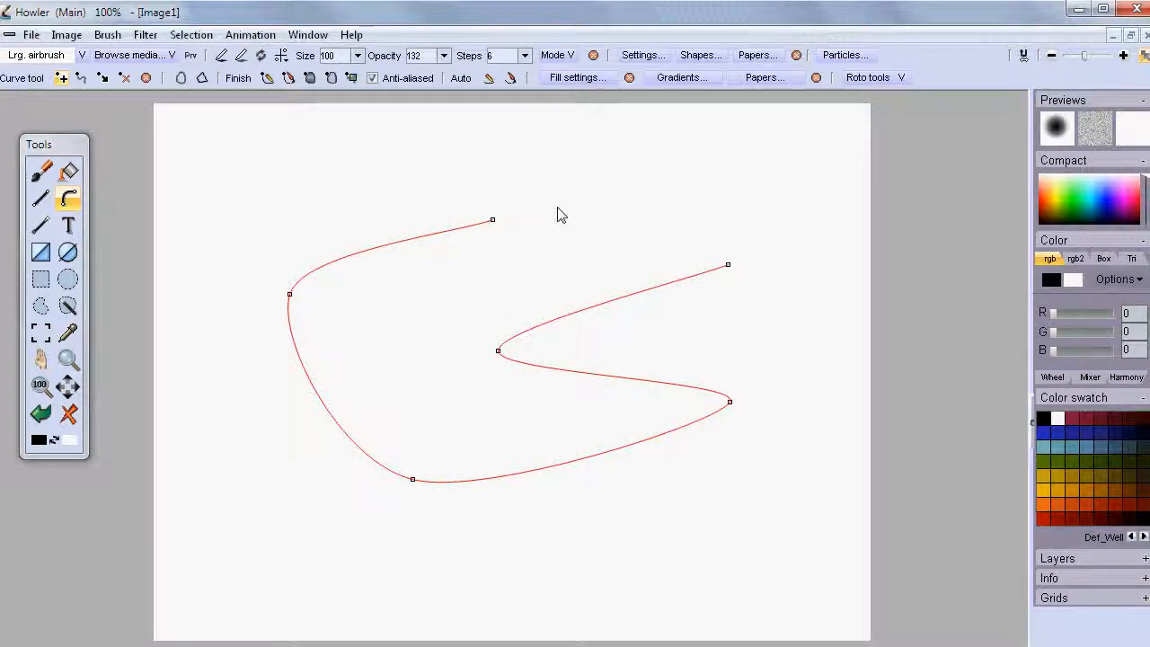
pyautogui.click(585, 216)
pyautogui.click(586, 164)
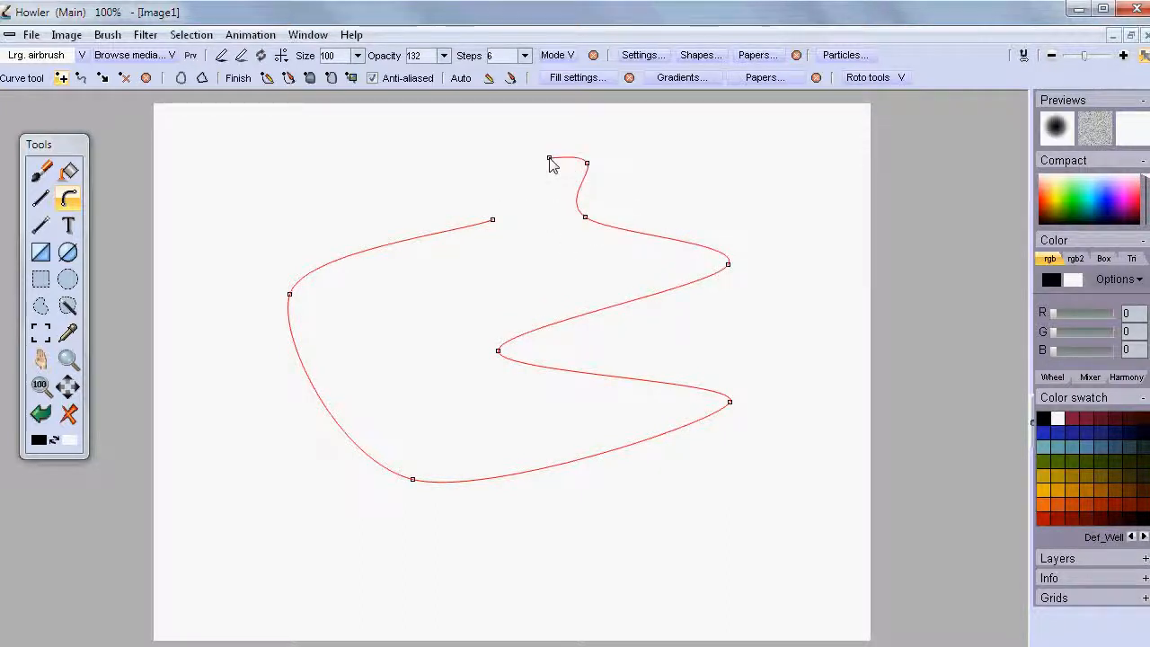
pyautogui.click(507, 207)
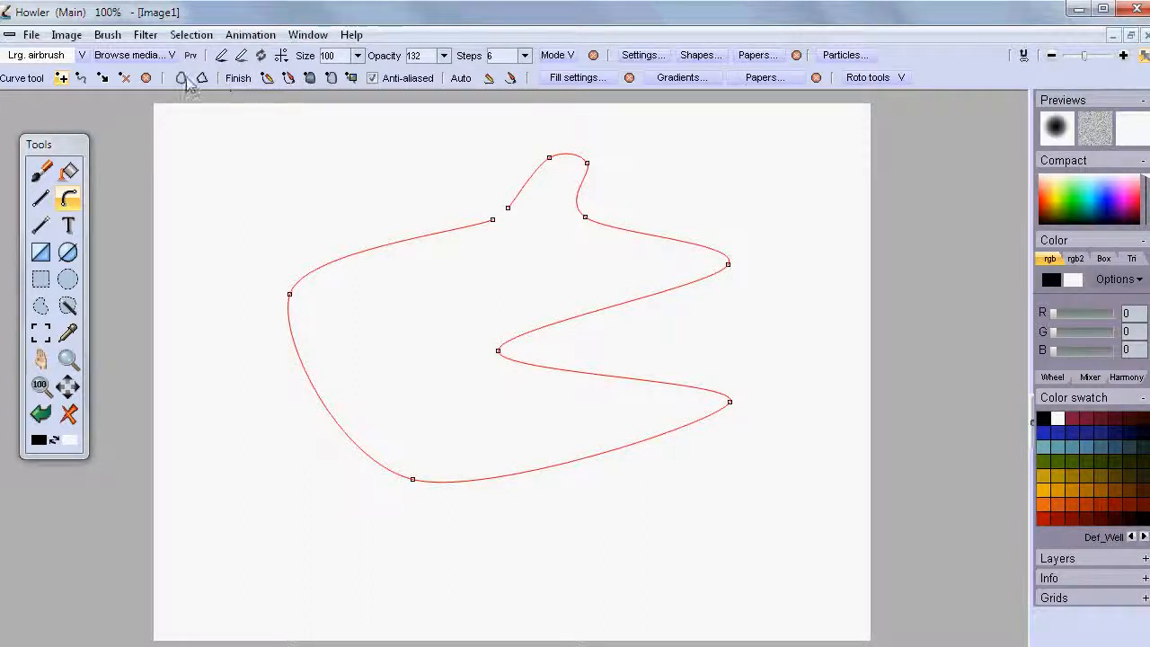
# Close the head curve and refine it by moving points and adding new ones on the back of the head and lower jaw.
pyautogui.moveTo(493, 220); pyautogui.dragTo(435, 226)
pyautogui.moveTo(507, 209); pyautogui.dragTo(518, 194)
pyautogui.click(325, 400)
pyautogui.moveTo(323, 395); pyautogui.dragTo(280, 427)
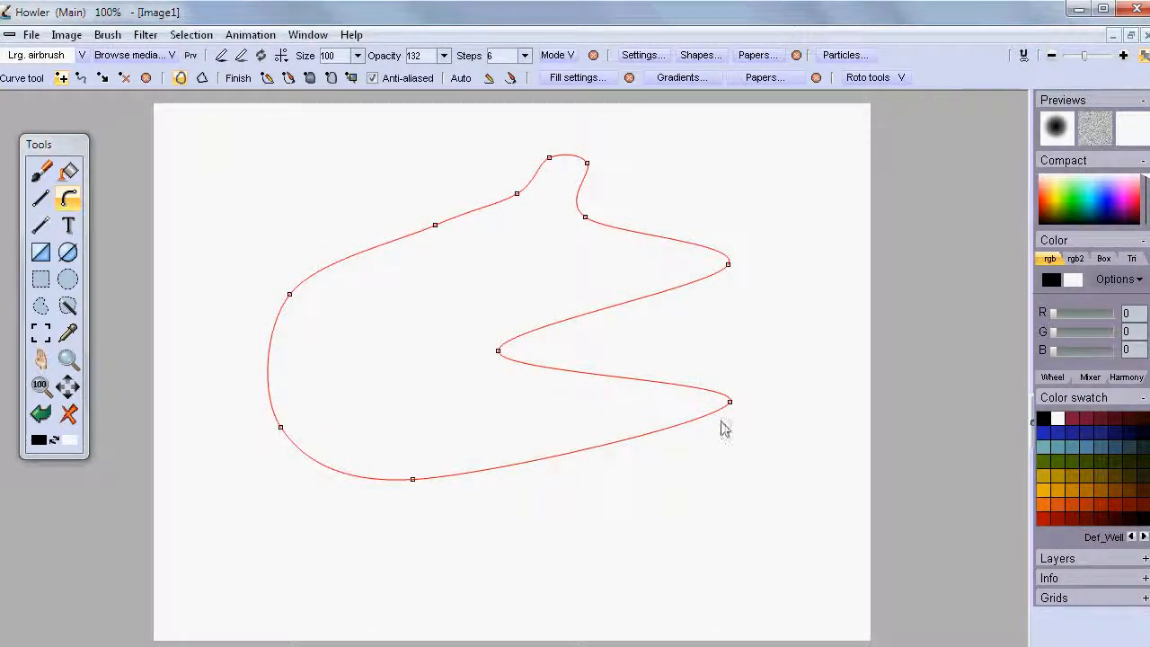
pyautogui.moveTo(652, 440); pyautogui.dragTo(738, 445)
pyautogui.moveTo(727, 263); pyautogui.dragTo(756, 298)
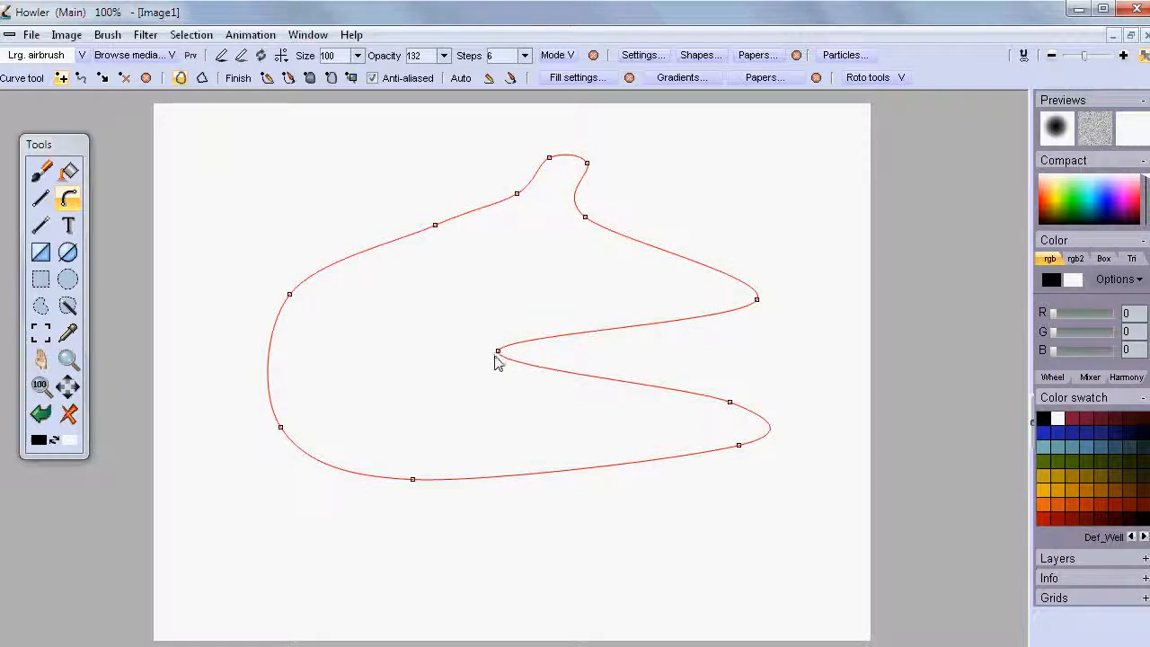
pyautogui.moveTo(495, 356); pyautogui.dragTo(494, 386)
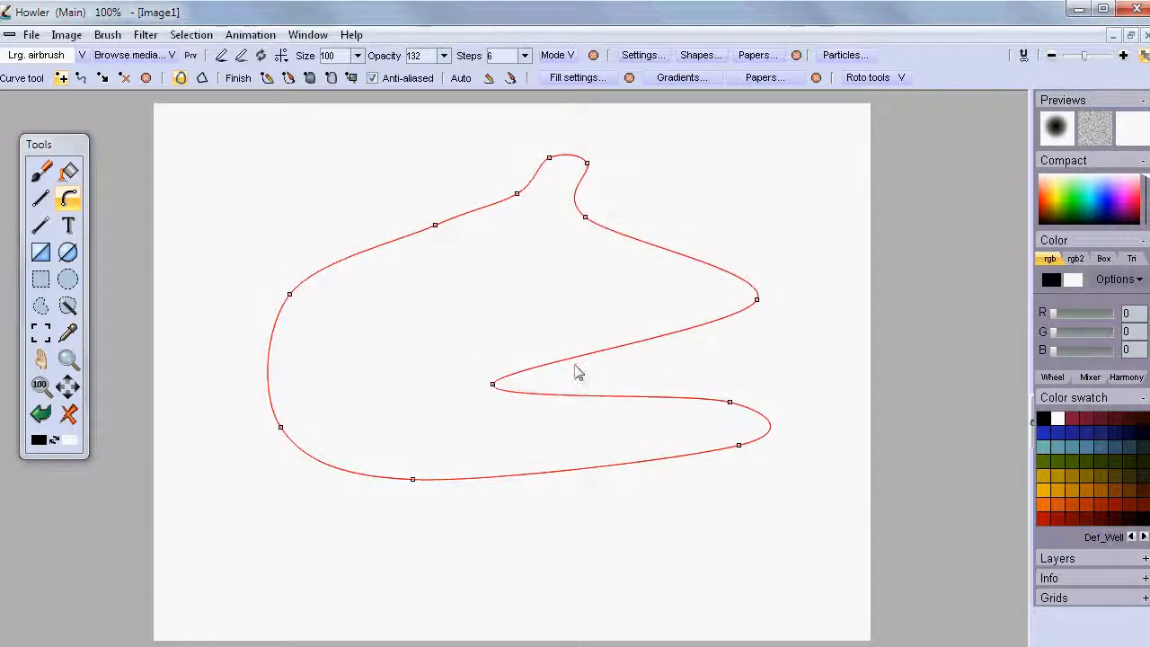
# Convert the closed head curve to a selection using Replace, and show the alpha in an enlarged Alpha buffer clear of the head outline.
pyautogui.click(332, 79)
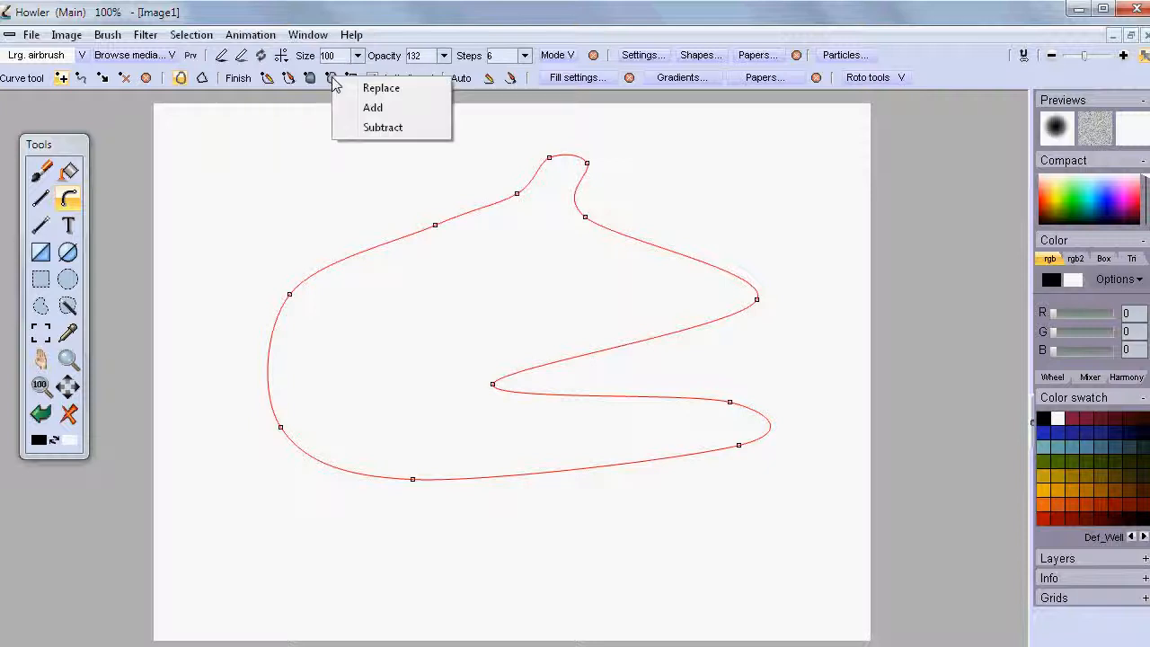
pyautogui.click(406, 90)
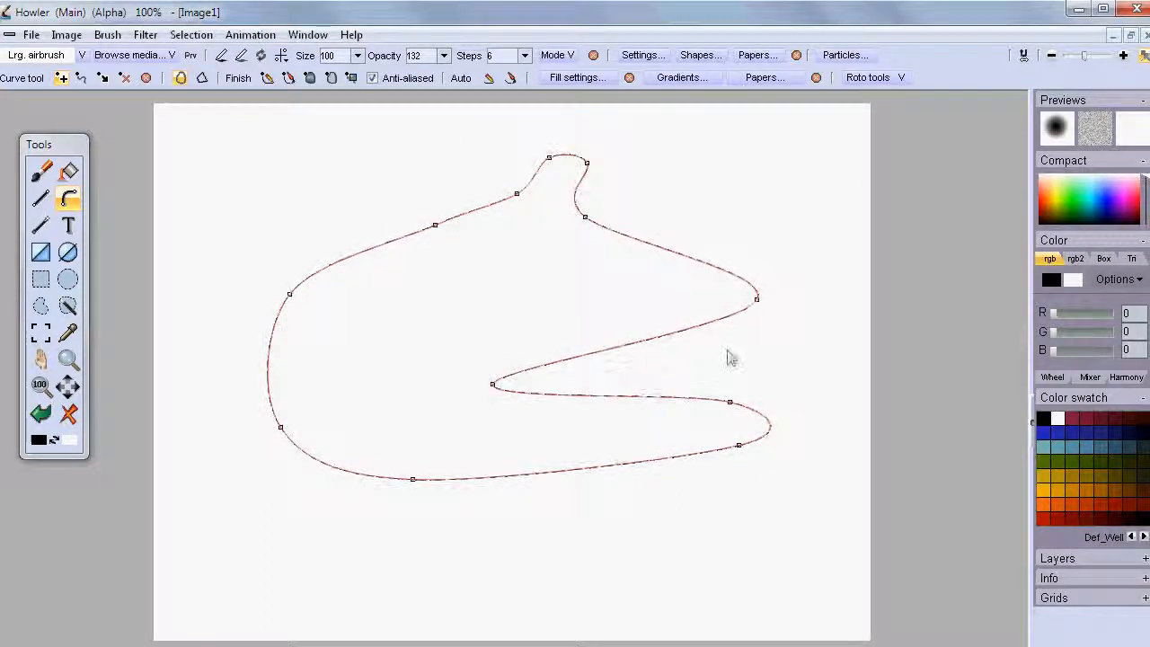
pyautogui.click(191, 34)
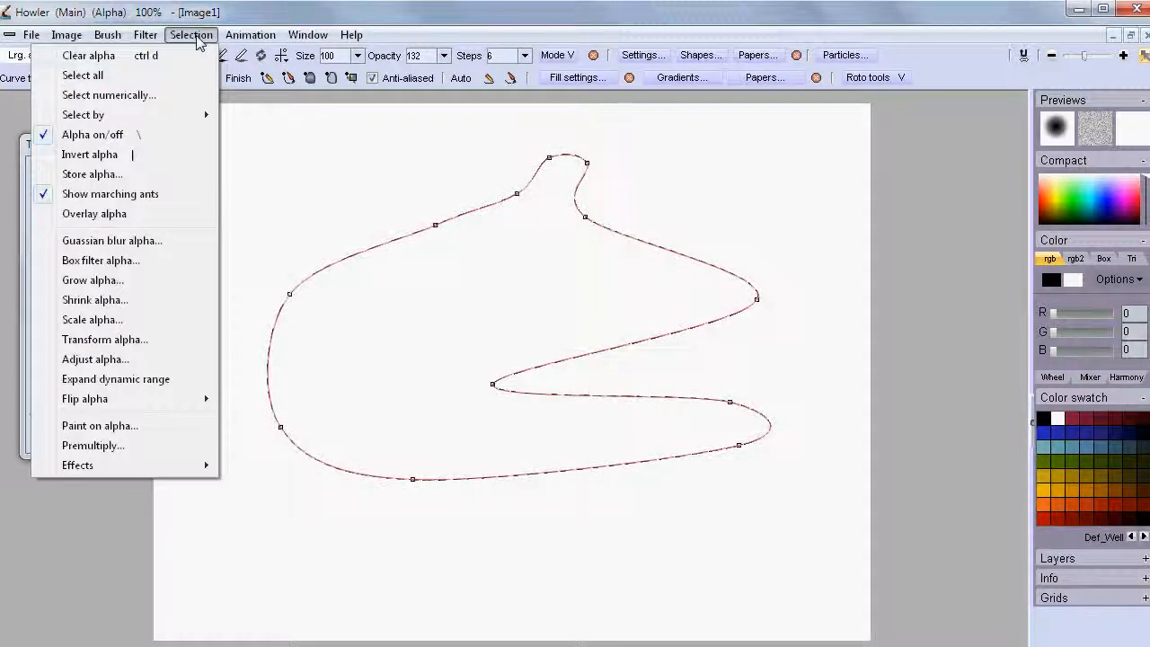
pyautogui.click(124, 175)
pyautogui.moveTo(239, 128); pyautogui.dragTo(839, 47)
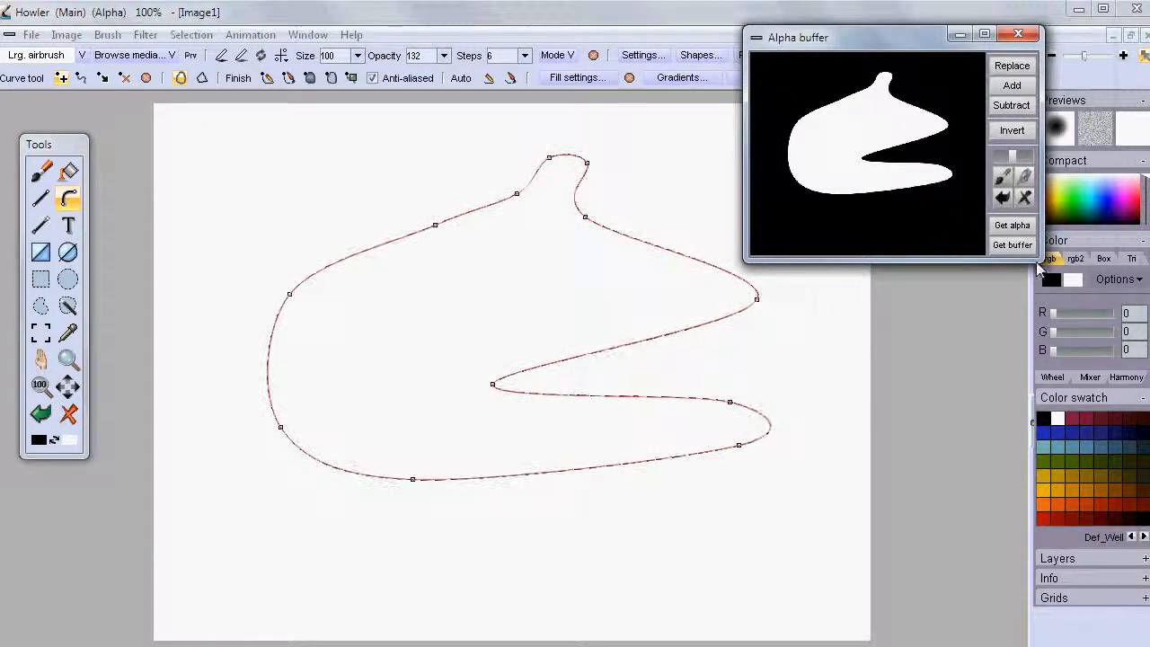
pyautogui.moveTo(1028, 264); pyautogui.dragTo(1116, 300)
pyautogui.moveTo(930, 41); pyautogui.dragTo(915, 535)
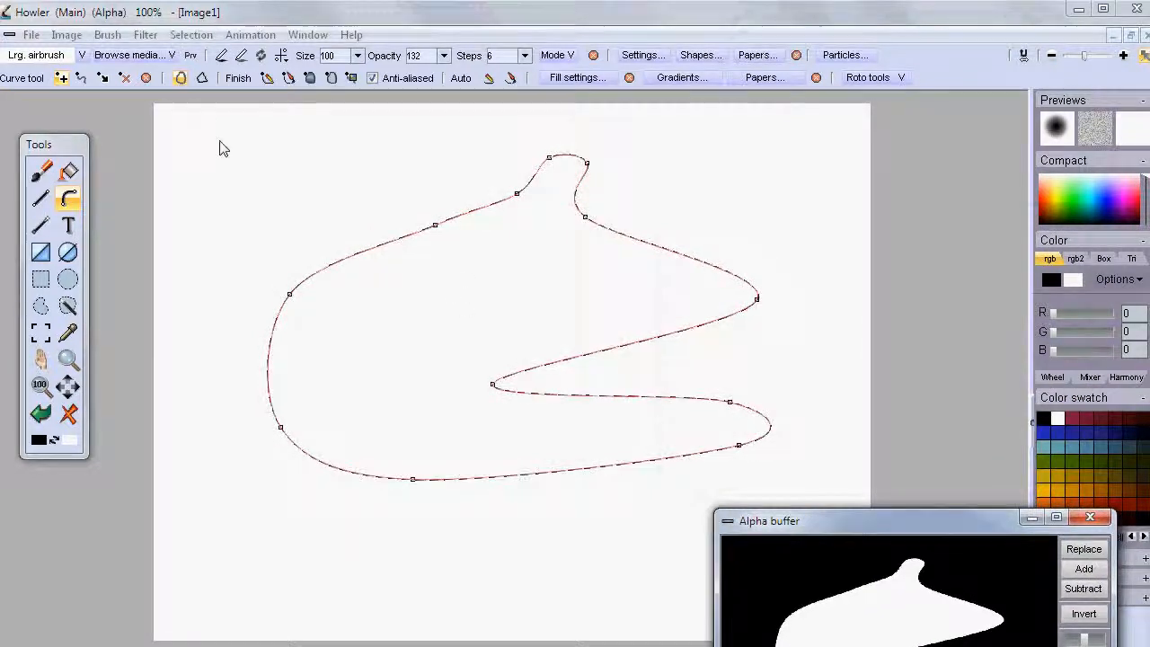
pyautogui.click(332, 79)
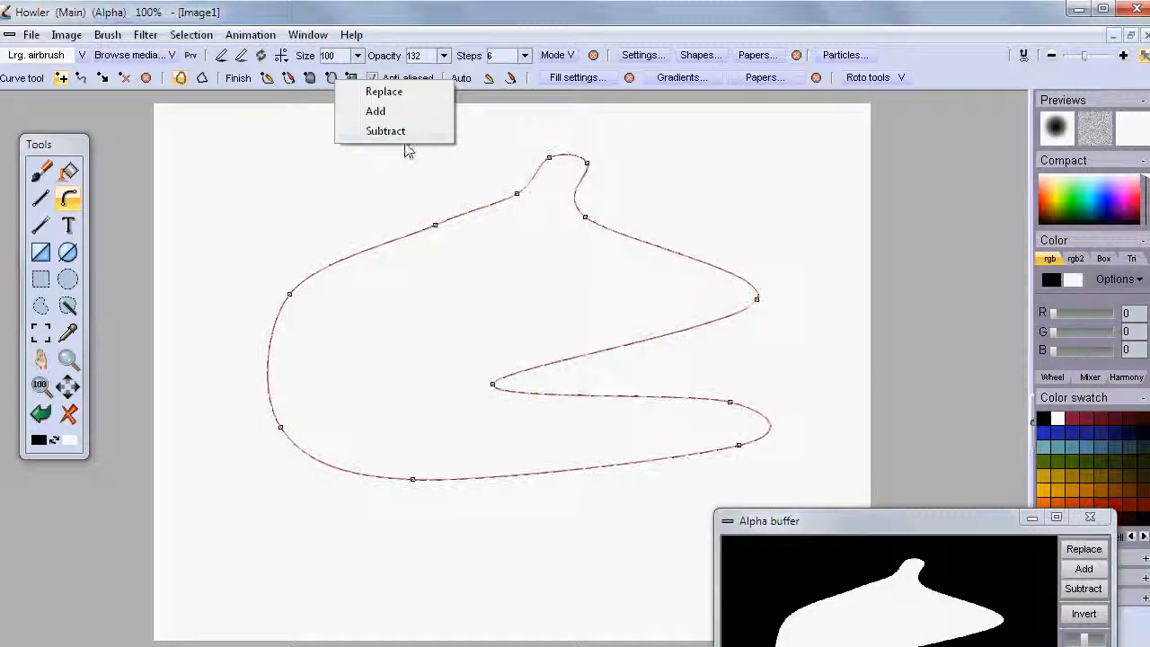
pyautogui.click(386, 16)
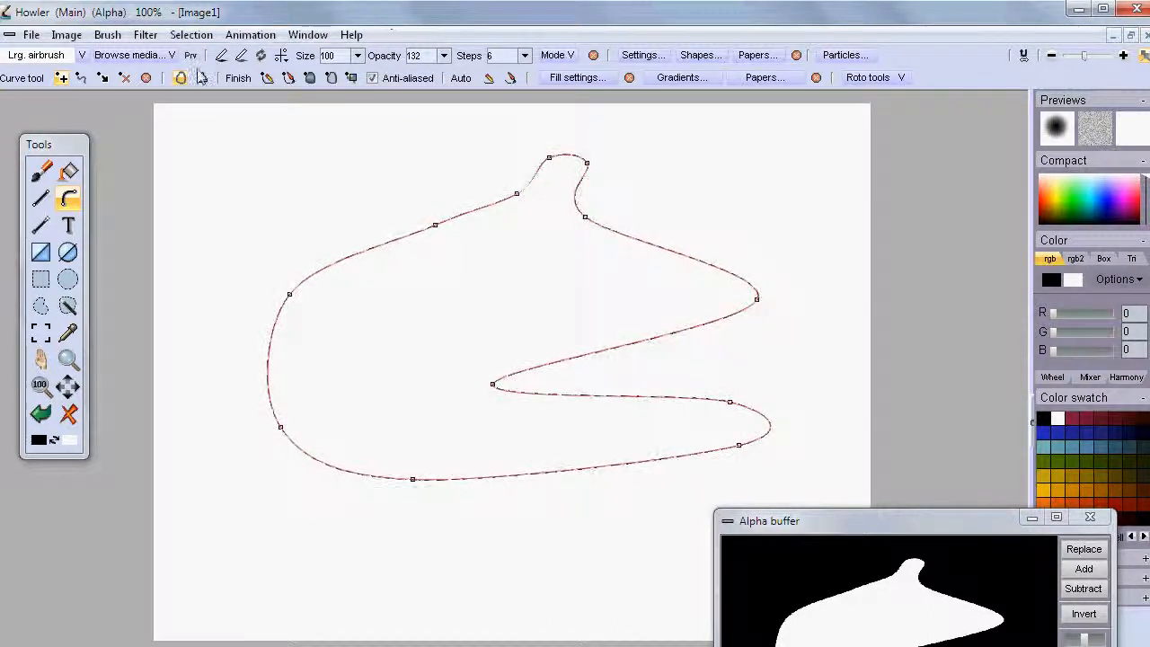
# Start over with a new curve and draw a four-point closed eye shape inside the upper part of the head selection.
pyautogui.click(147, 79)
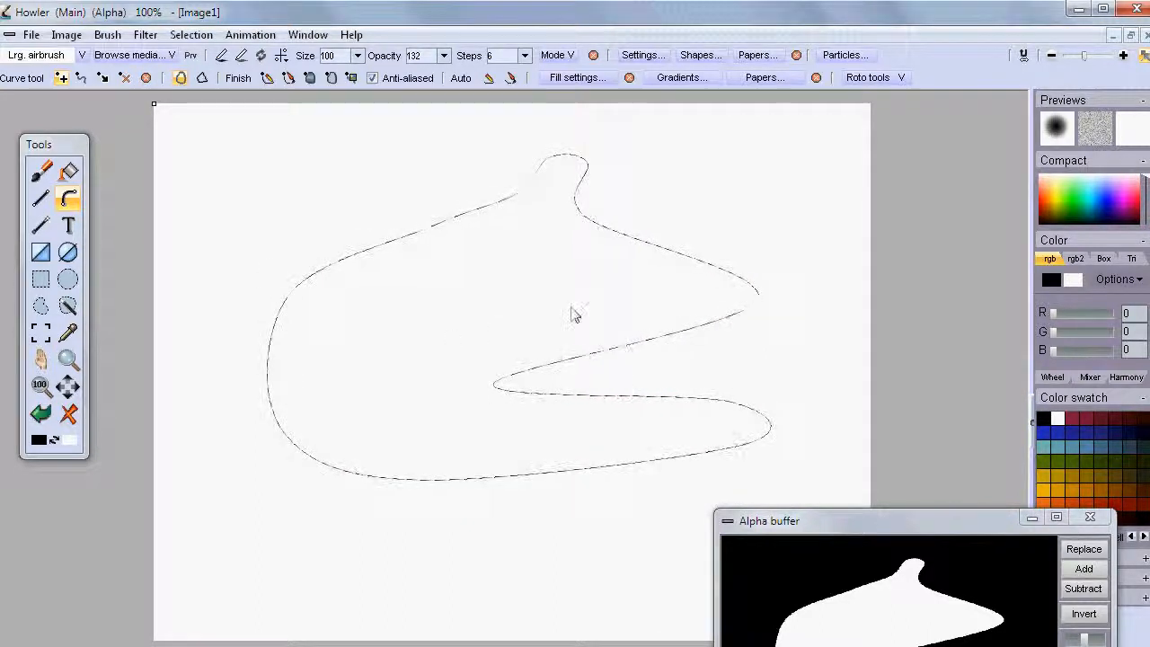
pyautogui.moveTo(845, 537); pyautogui.dragTo(804, 625)
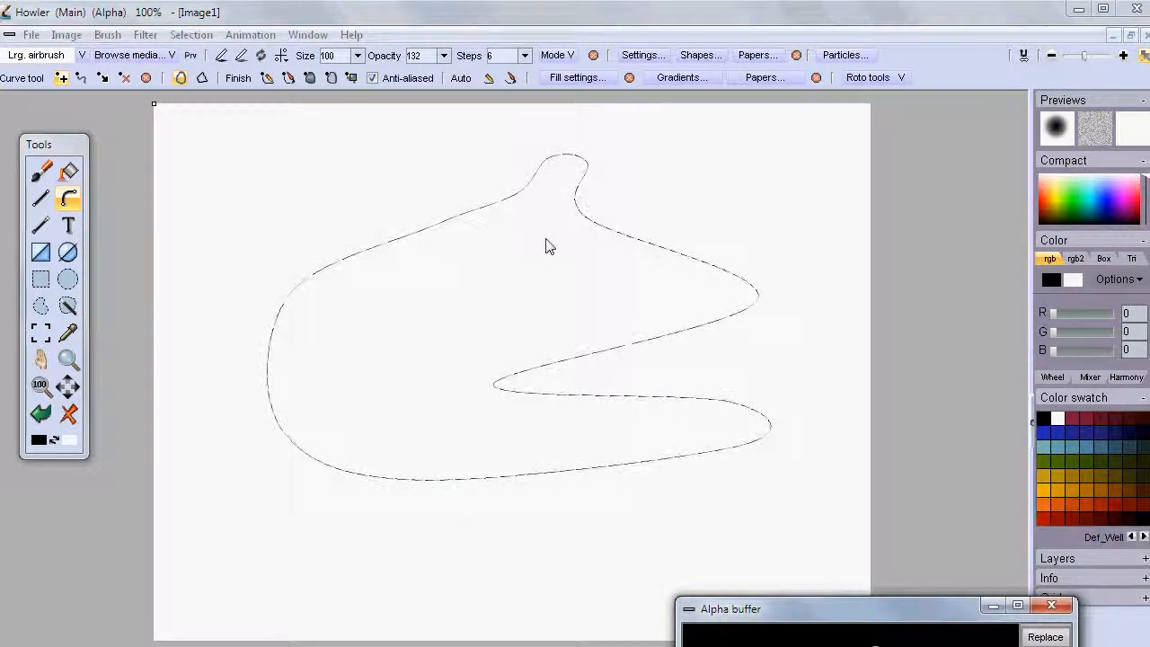
pyautogui.click(547, 242)
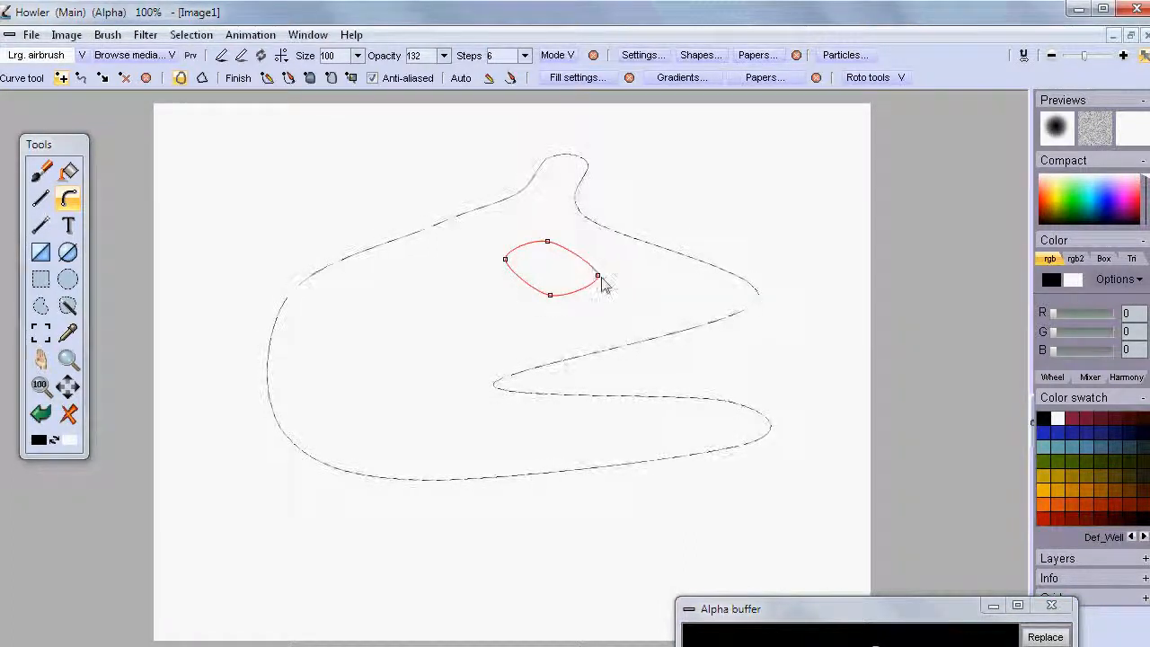
pyautogui.moveTo(600, 278)
pyautogui.mouseDown()
pyautogui.moveTo(608, 258)
pyautogui.moveTo(597, 266)
pyautogui.mouseUp()
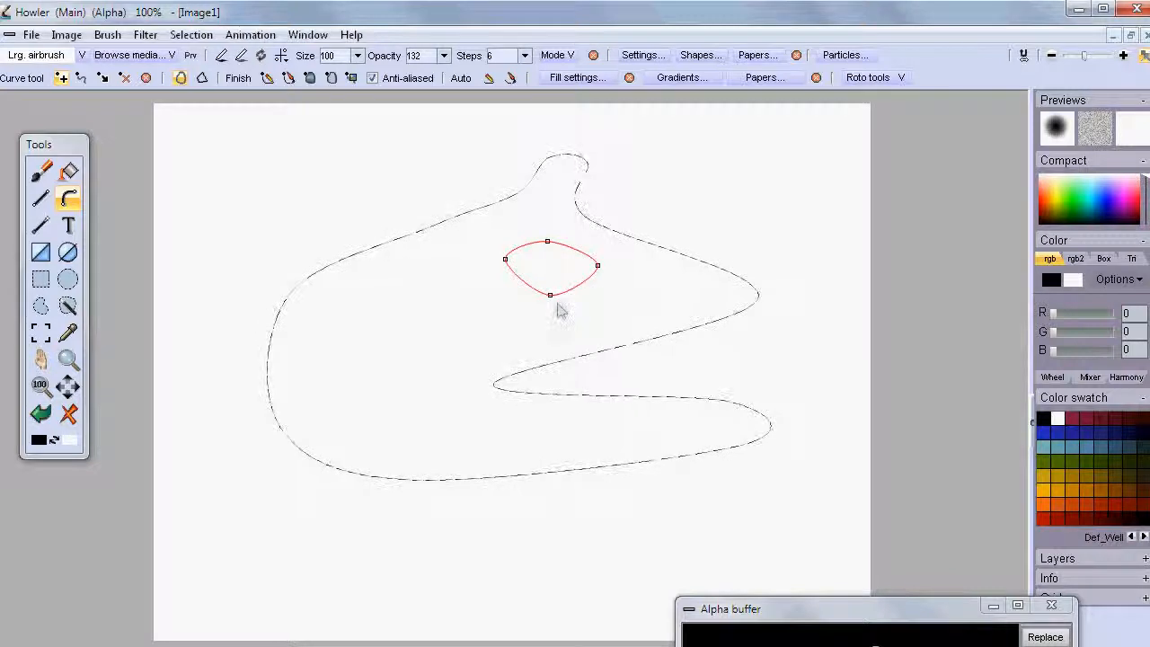
pyautogui.moveTo(551, 294); pyautogui.dragTo(554, 290)
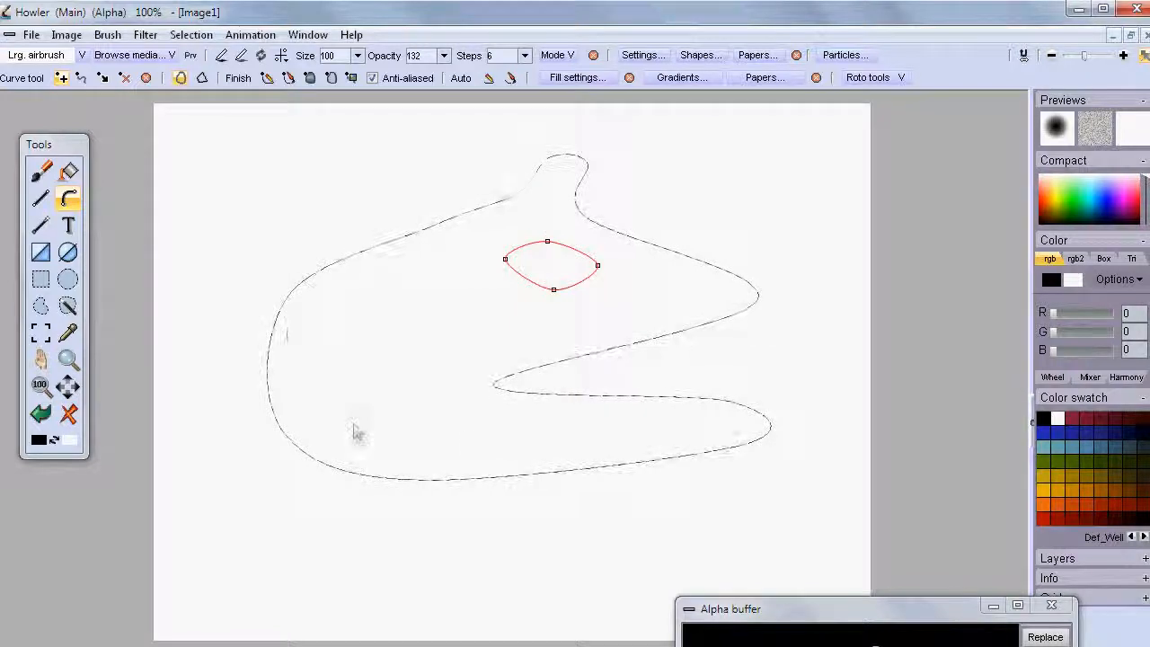
# Subtract the eye curve from the head selection and update the Alpha buffer with the current selection.
pyautogui.moveTo(764, 608); pyautogui.dragTo(705, 180)
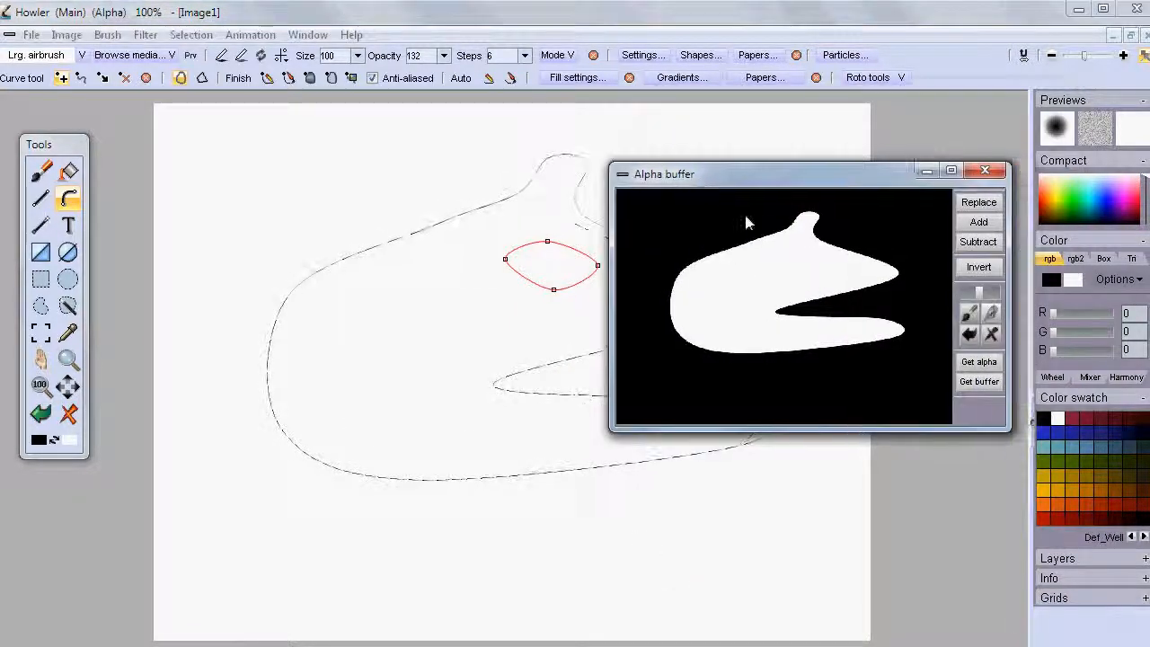
pyautogui.moveTo(828, 174); pyautogui.dragTo(828, 540)
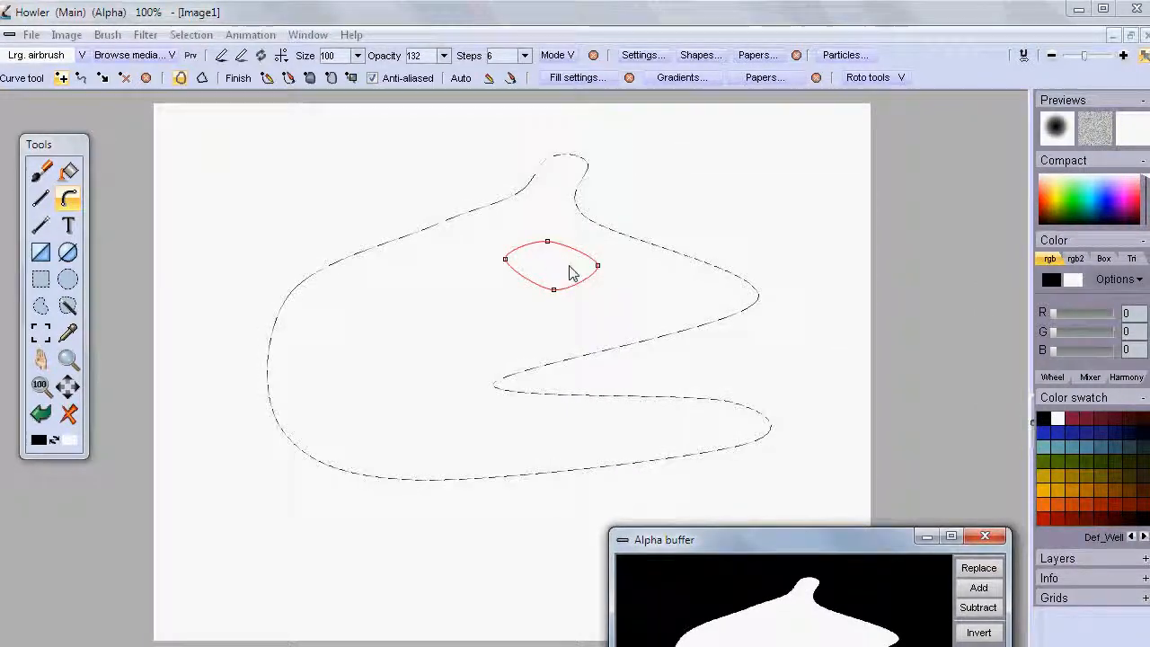
pyautogui.click(333, 78)
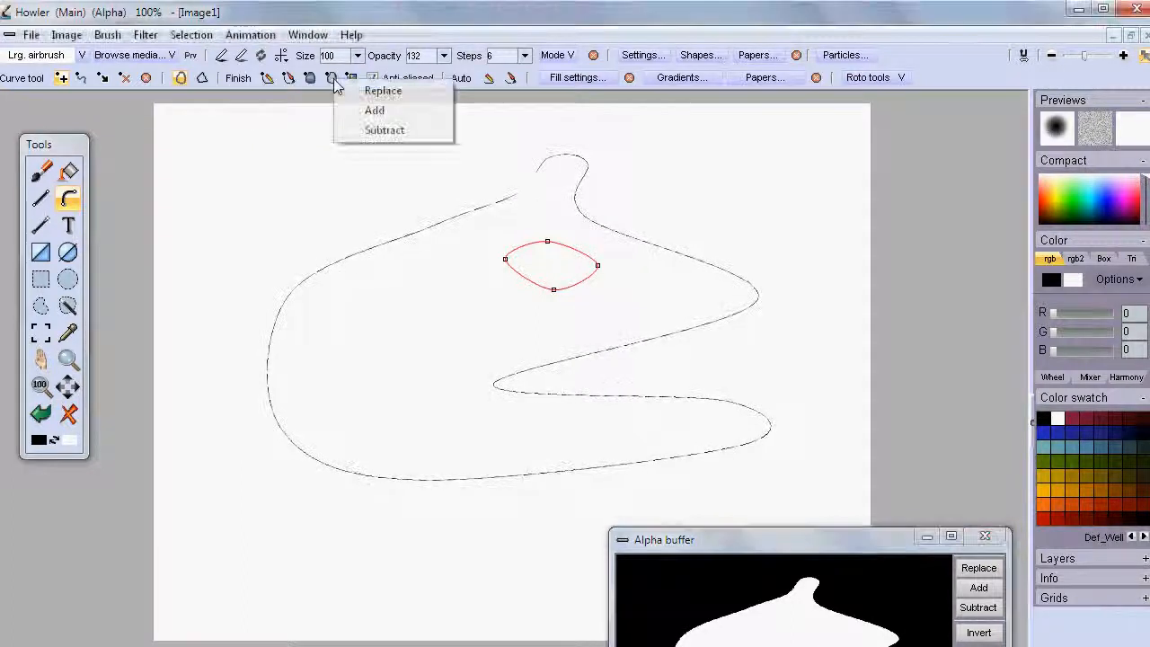
pyautogui.click(384, 130)
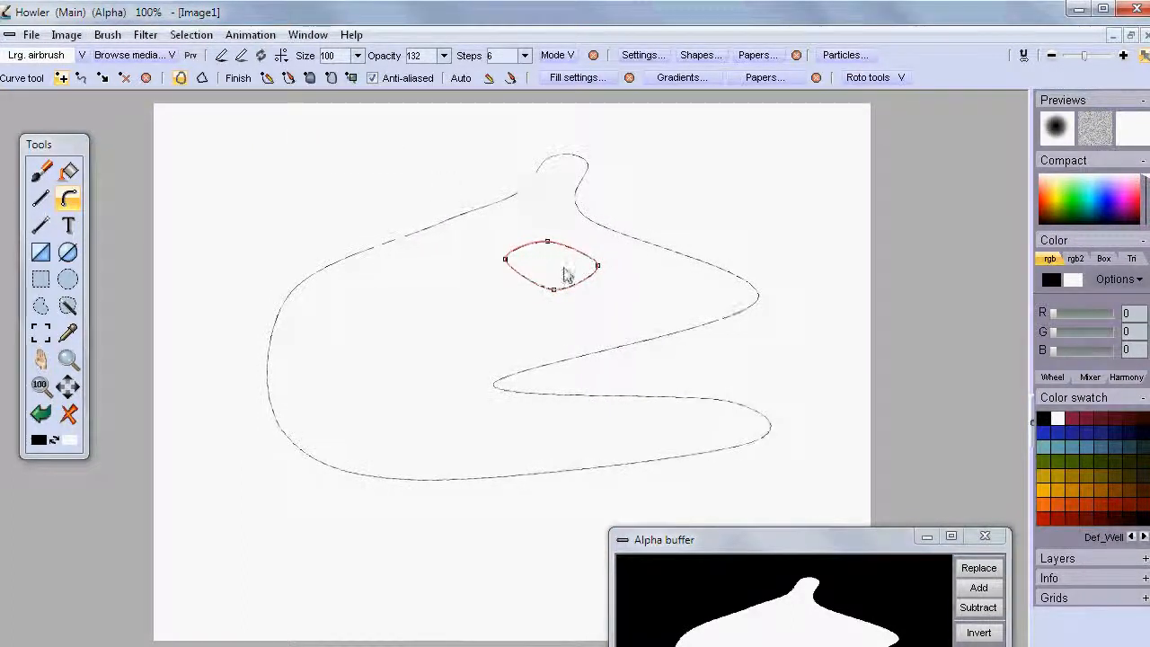
pyautogui.moveTo(830, 535); pyautogui.dragTo(803, 198)
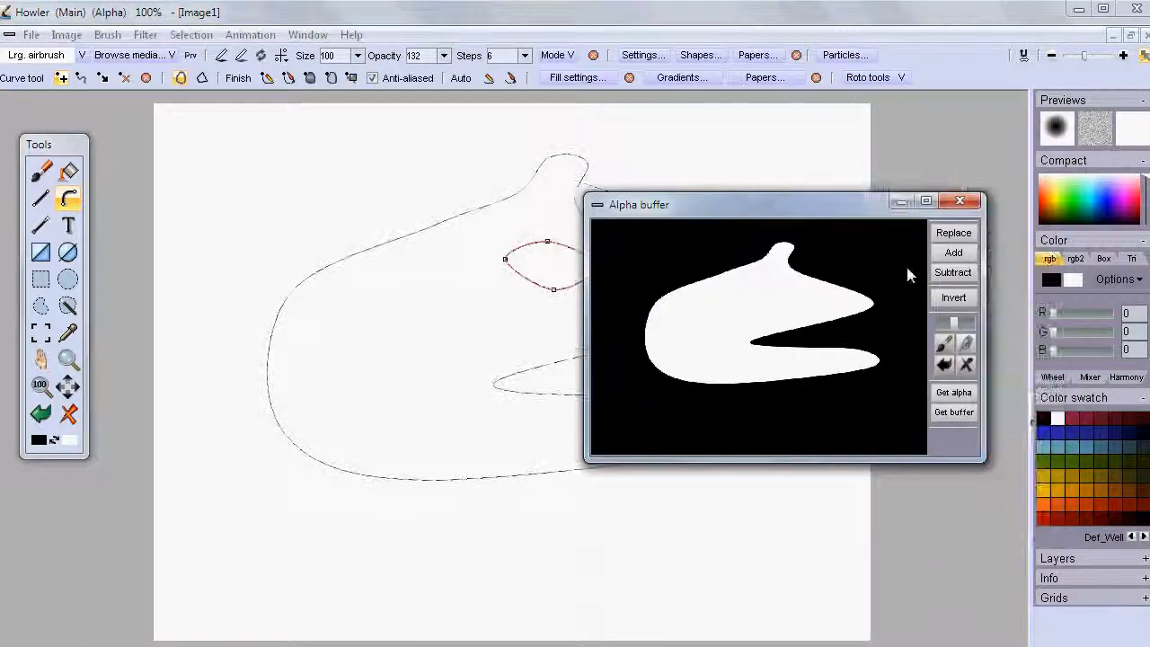
pyautogui.click(968, 412)
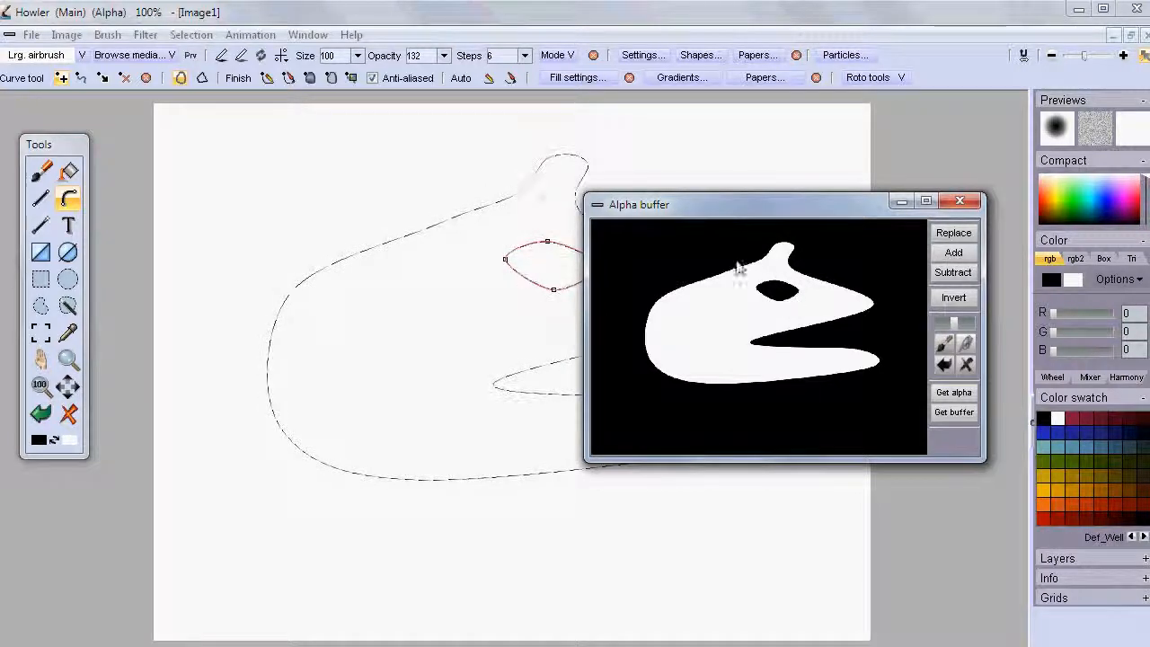
pyautogui.moveTo(688, 214); pyautogui.dragTo(700, 537)
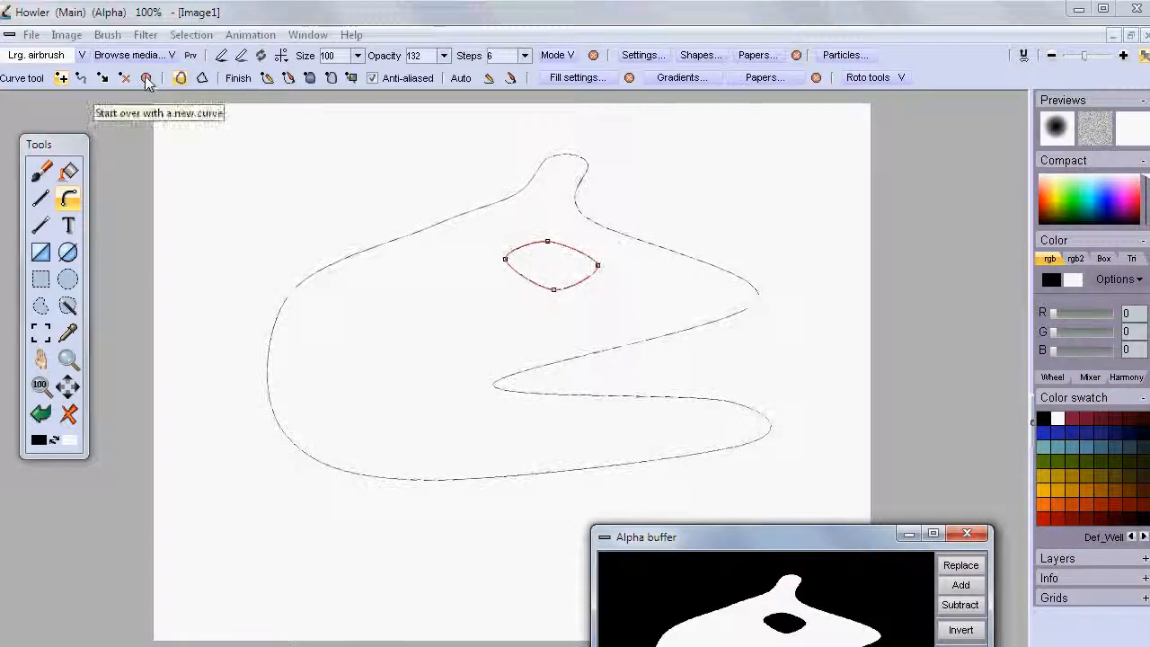
# Start a new closed curve and draw a long, thin antenna arching from the back of the head to a rounded tip above the snout.
pyautogui.click(201, 77)
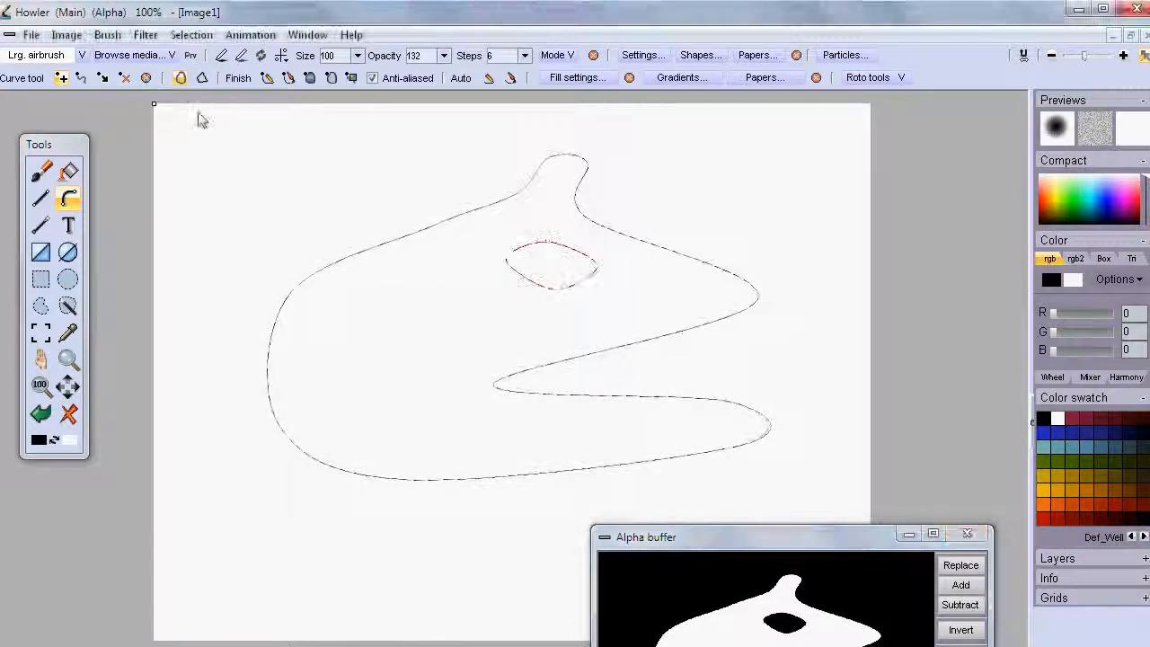
pyautogui.click(370, 260)
pyautogui.click(365, 196)
pyautogui.click(441, 125)
pyautogui.click(647, 120)
pyautogui.click(748, 137)
pyautogui.click(783, 140)
pyautogui.click(813, 126)
pyautogui.click(831, 152)
pyautogui.click(806, 189)
pyautogui.click(768, 184)
pyautogui.click(763, 159)
pyautogui.click(732, 151)
pyautogui.click(633, 138)
pyautogui.click(500, 136)
pyautogui.click(513, 157)
pyautogui.click(397, 174)
pyautogui.click(398, 254)
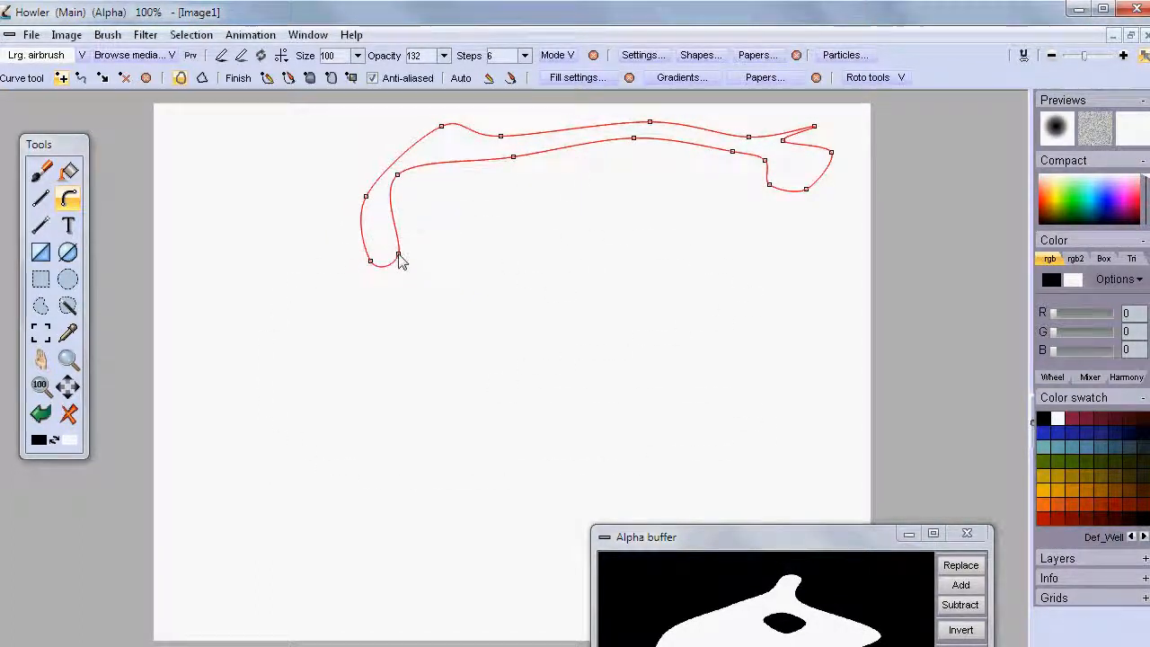
# Smooth the antenna curve by adjusting the points along its arch and rounding its tip.
pyautogui.moveTo(504, 138); pyautogui.dragTo(399, 153)
pyautogui.moveTo(519, 155); pyautogui.dragTo(520, 145)
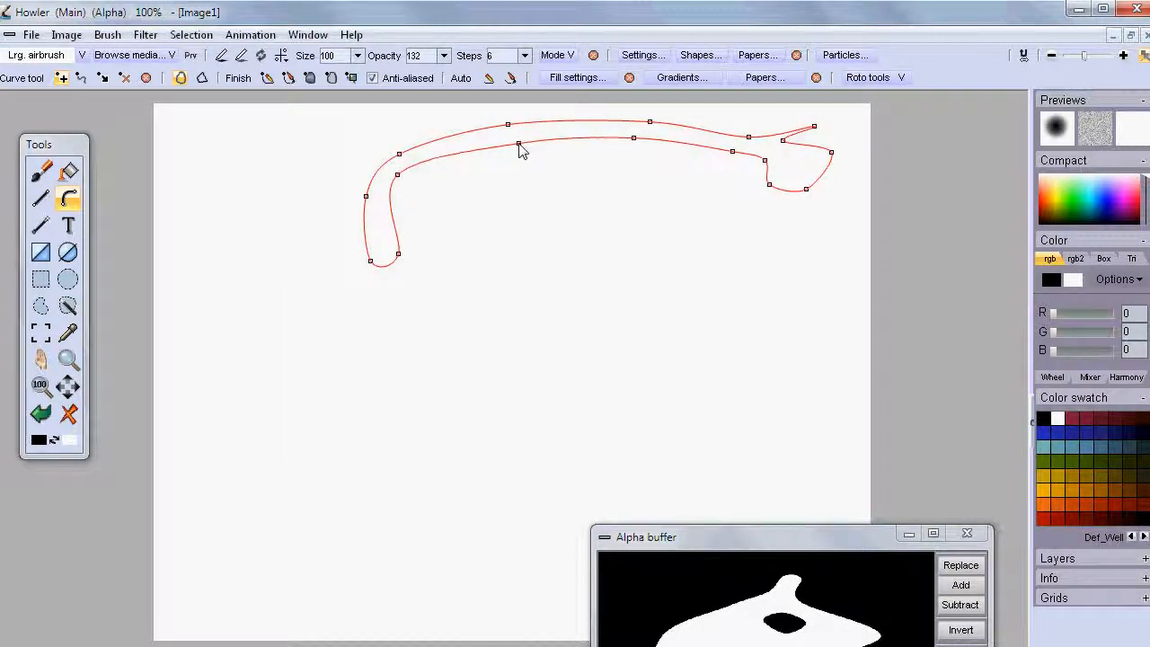
pyautogui.moveTo(783, 141); pyautogui.dragTo(804, 136)
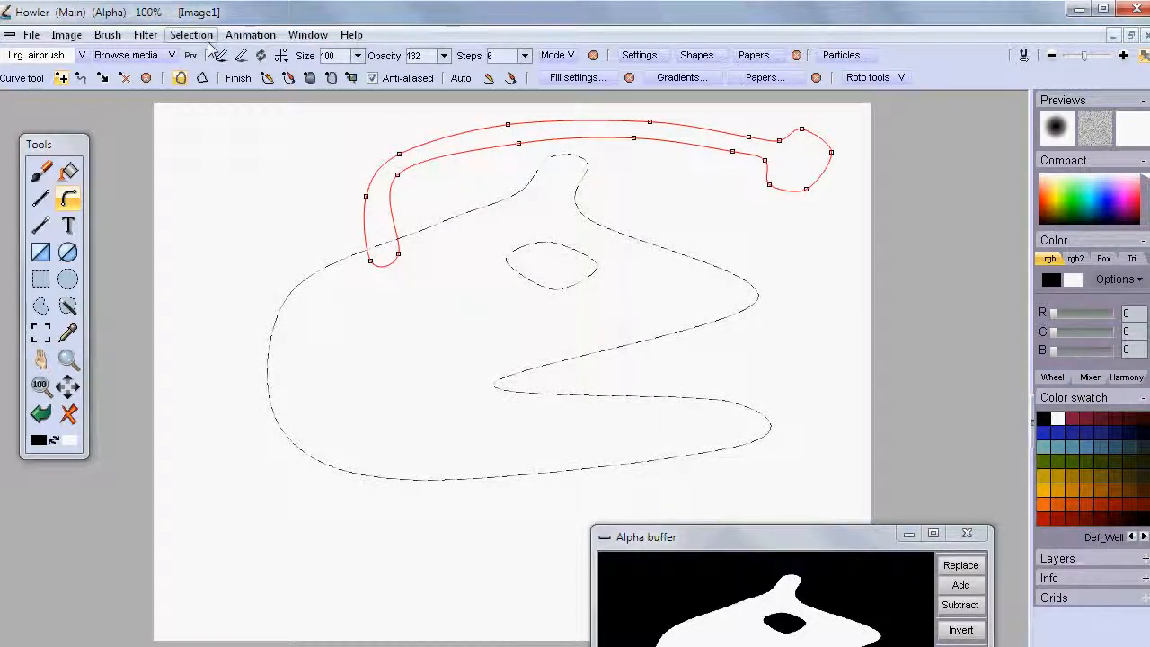
# Add the antenna curve to the head selection, clear the curve, and update the Alpha buffer with the combined selection.
pyautogui.click(333, 81)
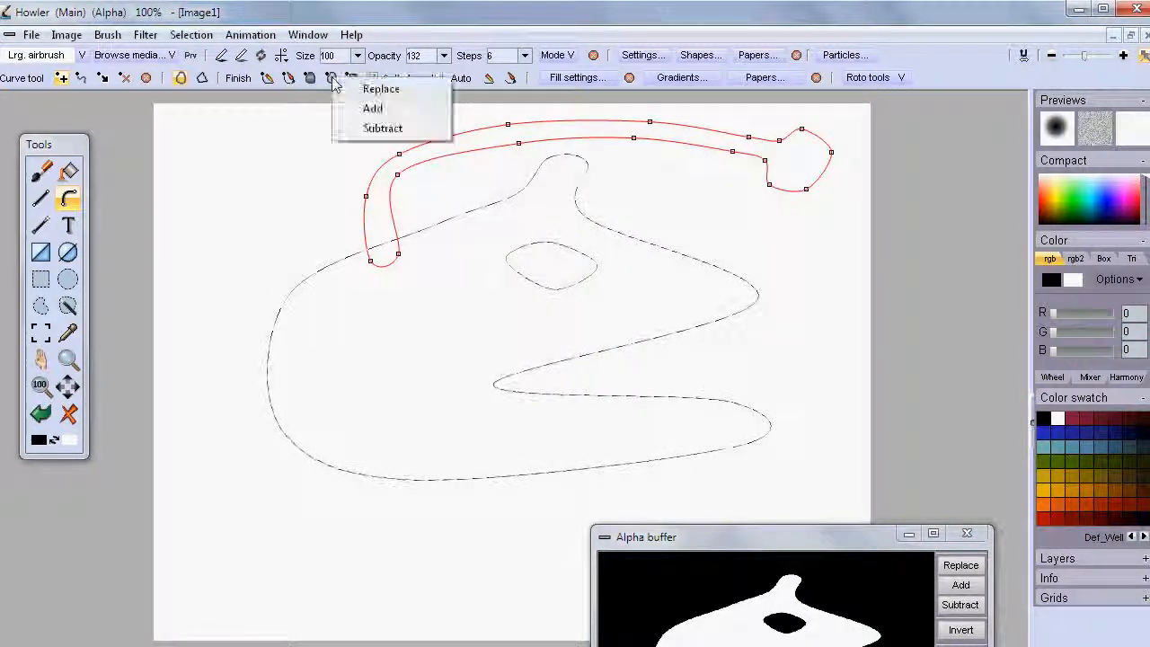
pyautogui.click(416, 113)
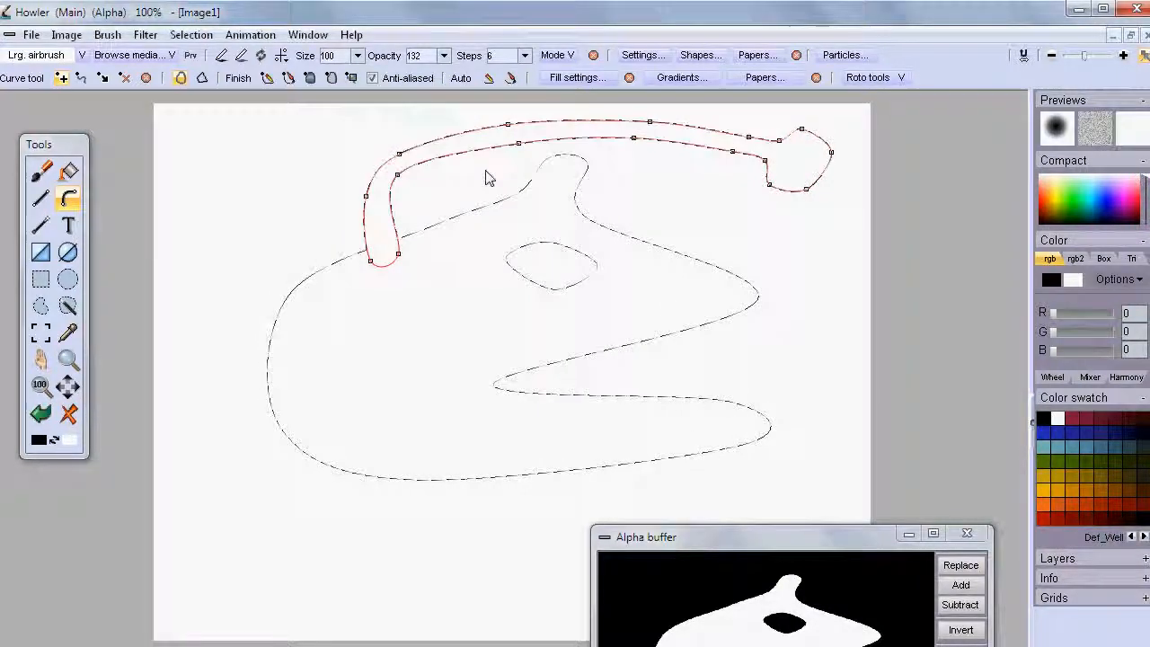
pyautogui.click(147, 79)
pyautogui.moveTo(698, 536); pyautogui.dragTo(670, 266)
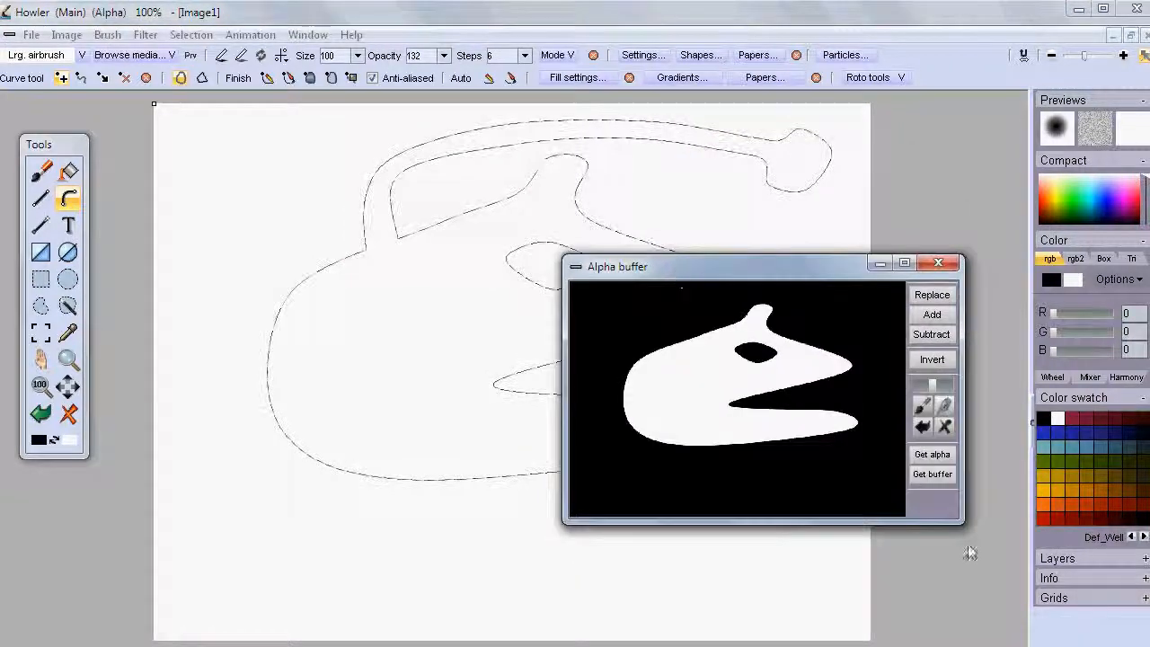
pyautogui.click(949, 454)
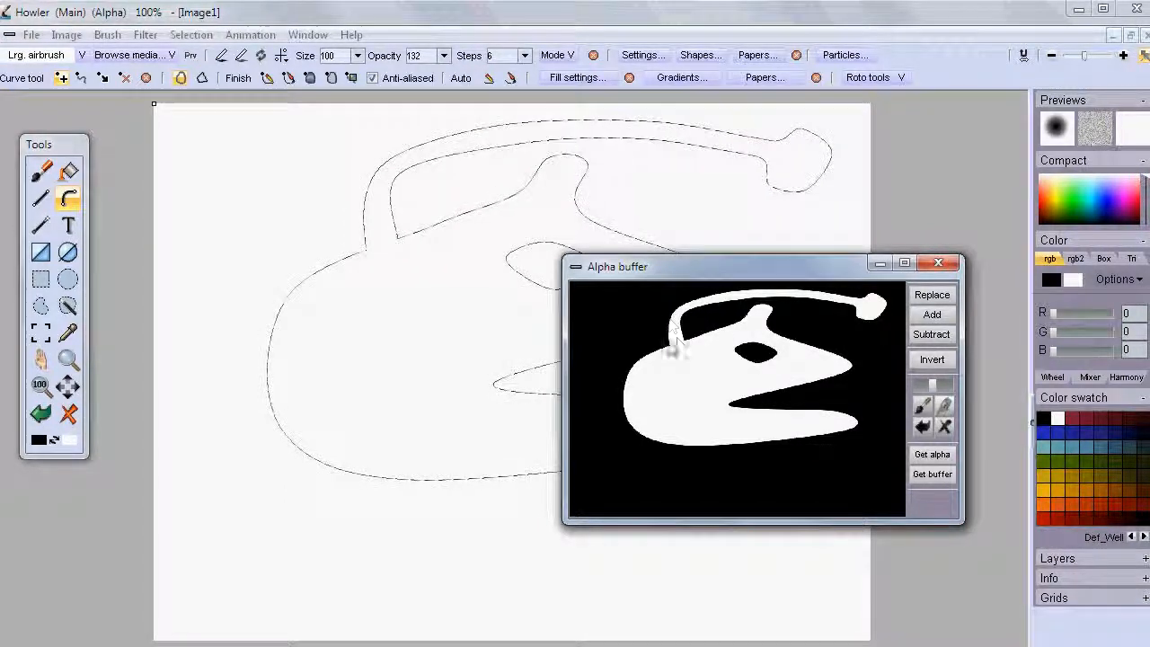
pyautogui.moveTo(699, 272); pyautogui.dragTo(207, 363)
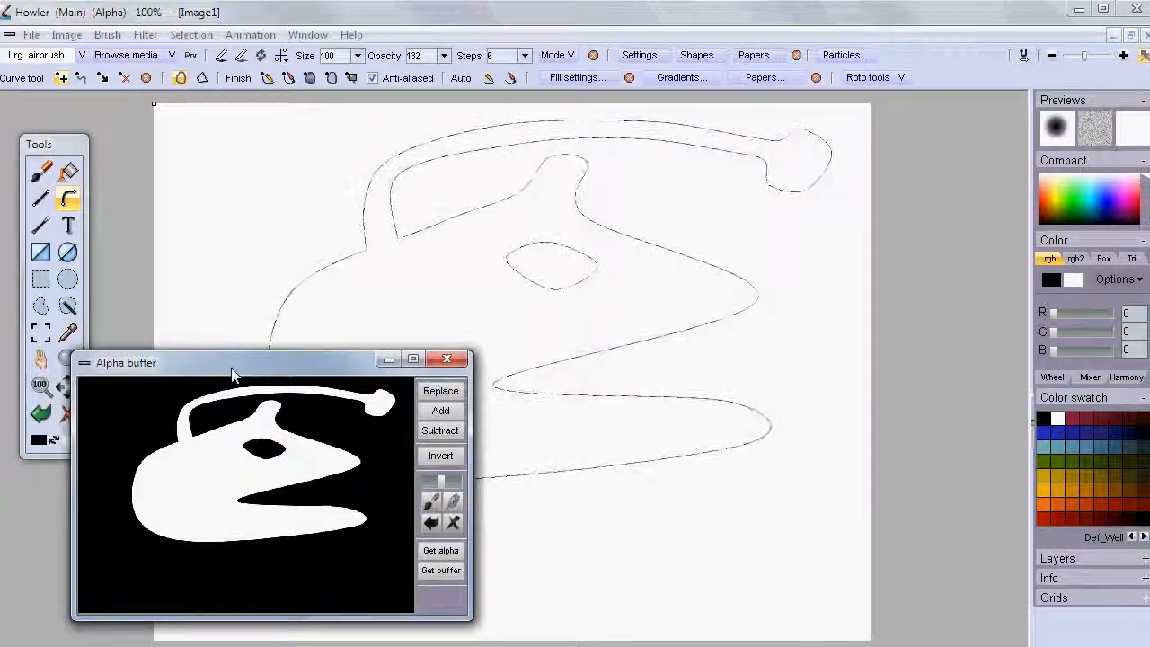
pyautogui.moveTo(219, 366); pyautogui.dragTo(218, 575)
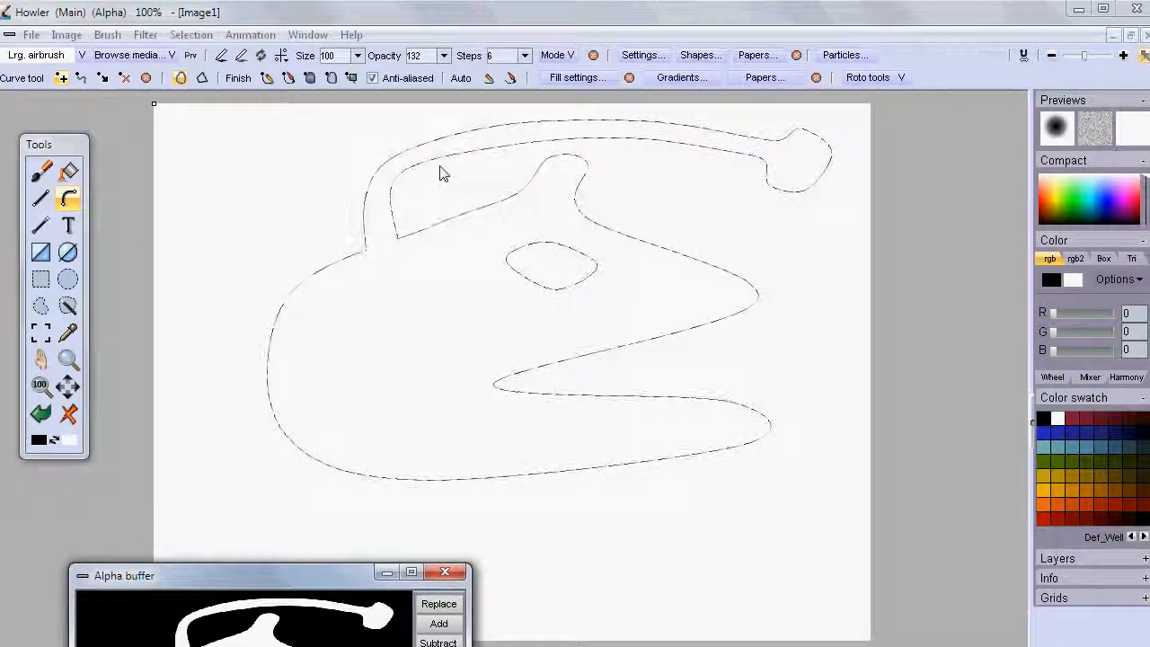
pyautogui.click(191, 34)
pyautogui.moveTo(99, 465)
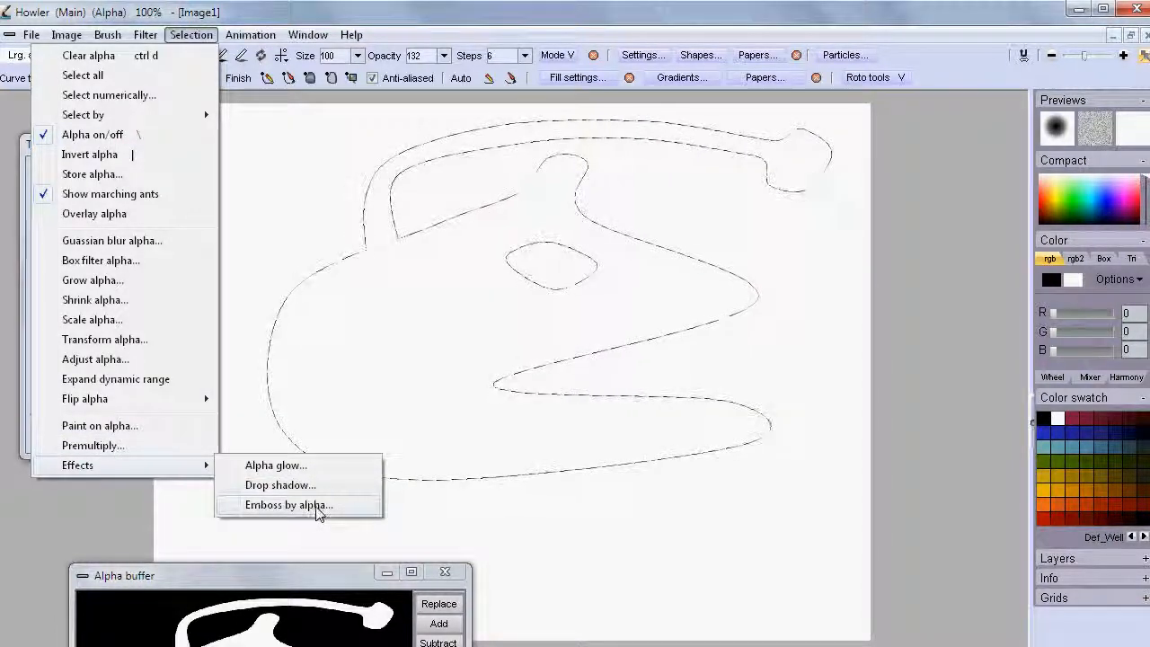
pyautogui.click(259, 9)
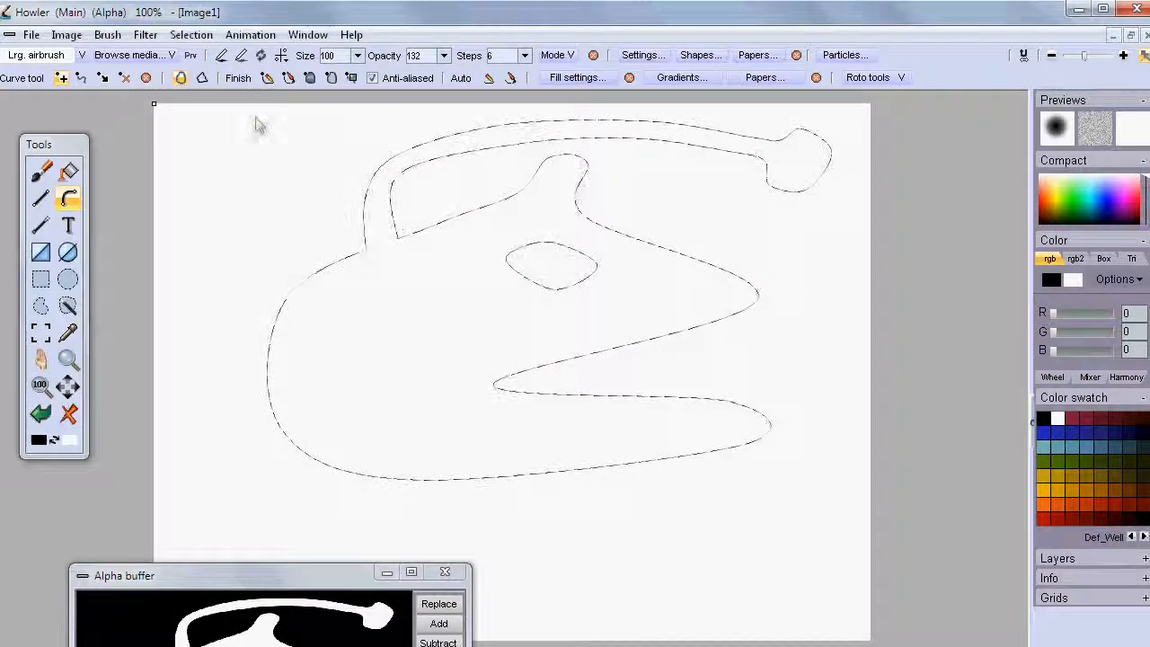
# Fill the creature selection with a vertical gradient, using the preset that runs from black and teal through white to dark tones.
pyautogui.click(69, 170)
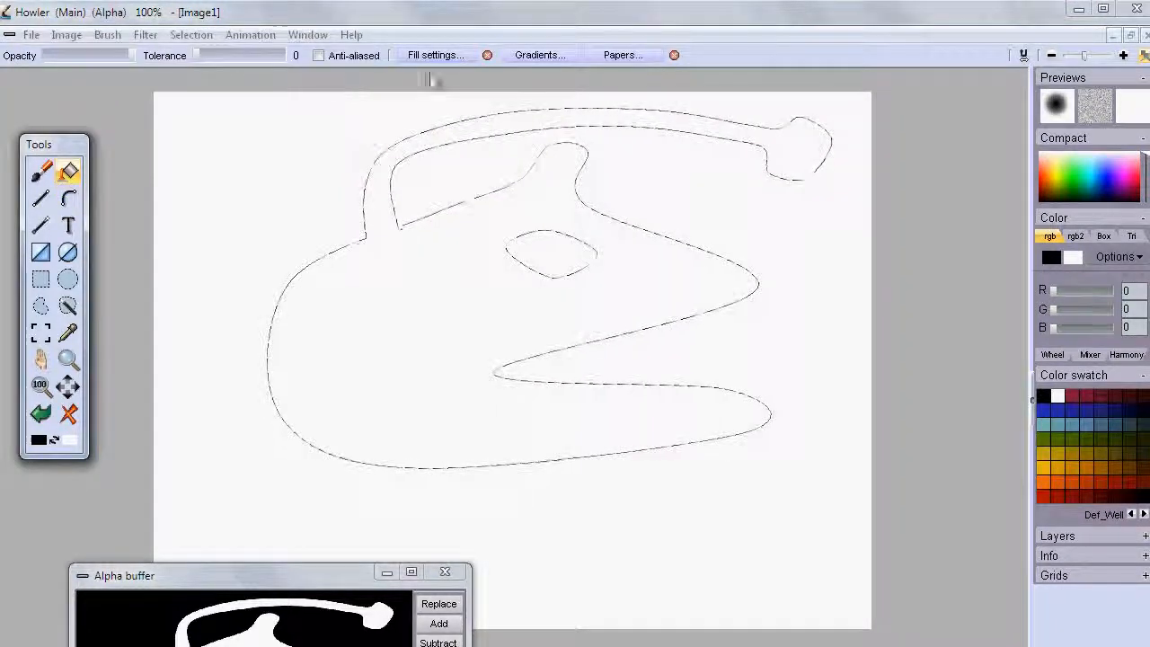
pyautogui.click(463, 55)
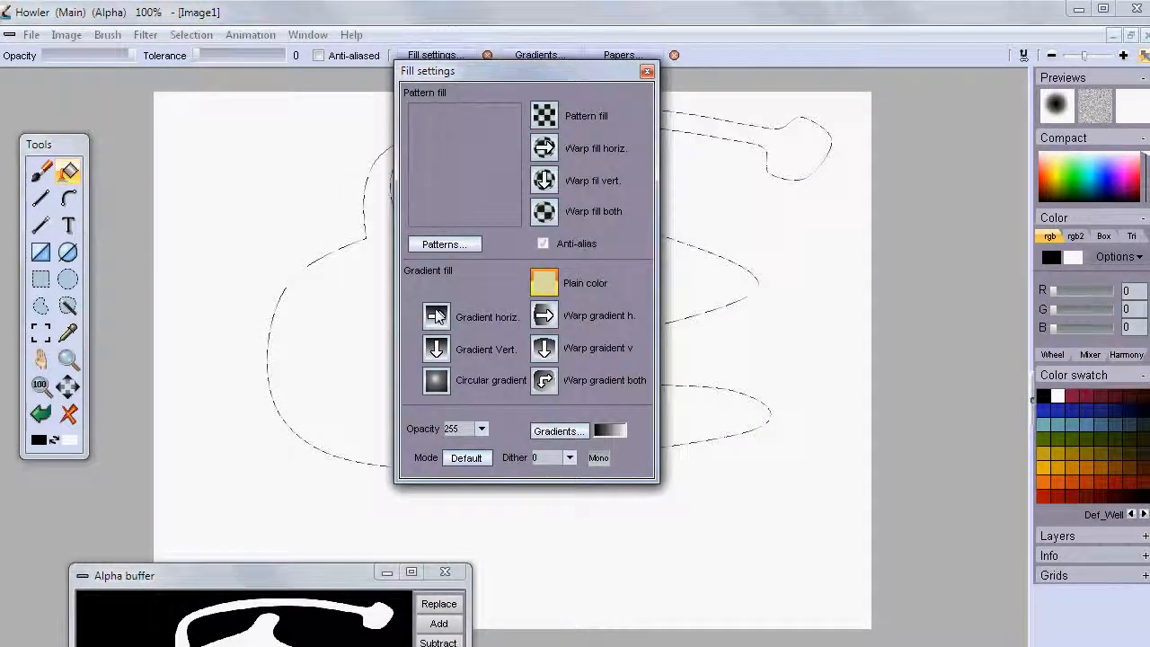
pyautogui.click(436, 349)
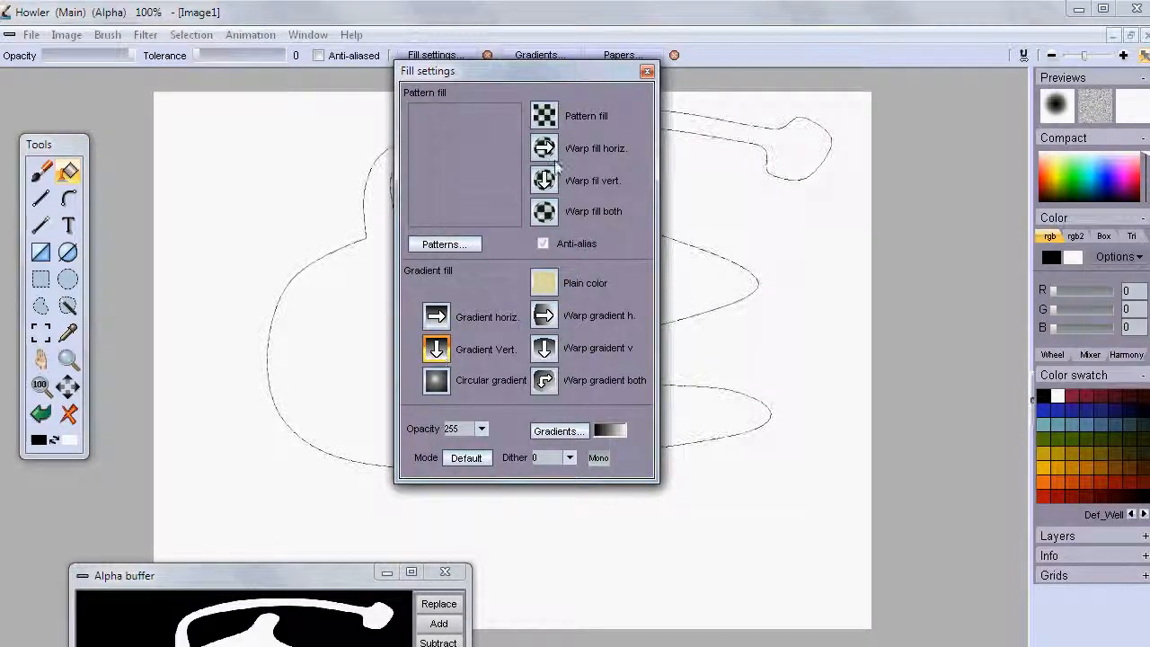
pyautogui.click(559, 430)
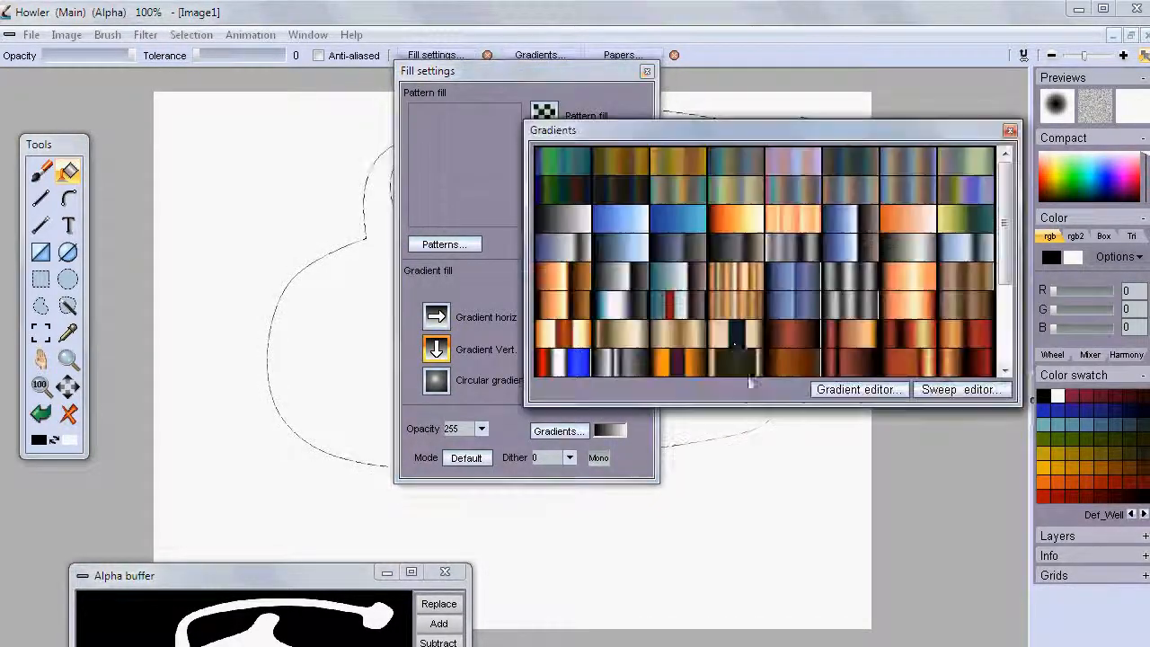
pyautogui.click(607, 305)
pyautogui.moveTo(595, 73); pyautogui.dragTo(1149, 257)
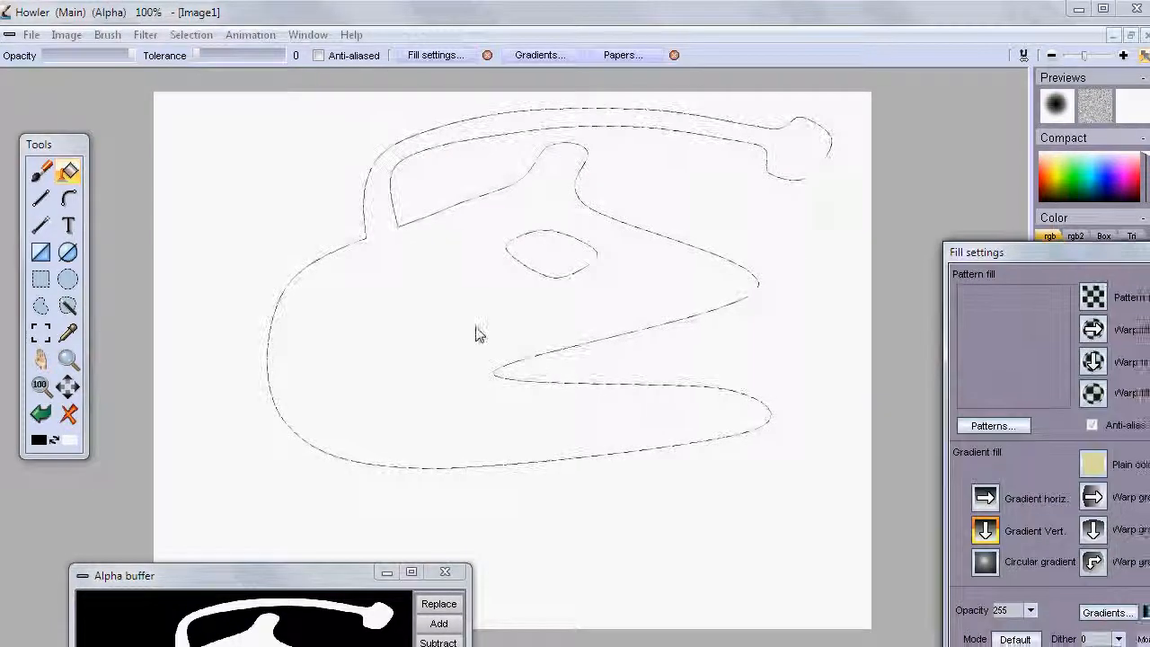
pyautogui.click(444, 283)
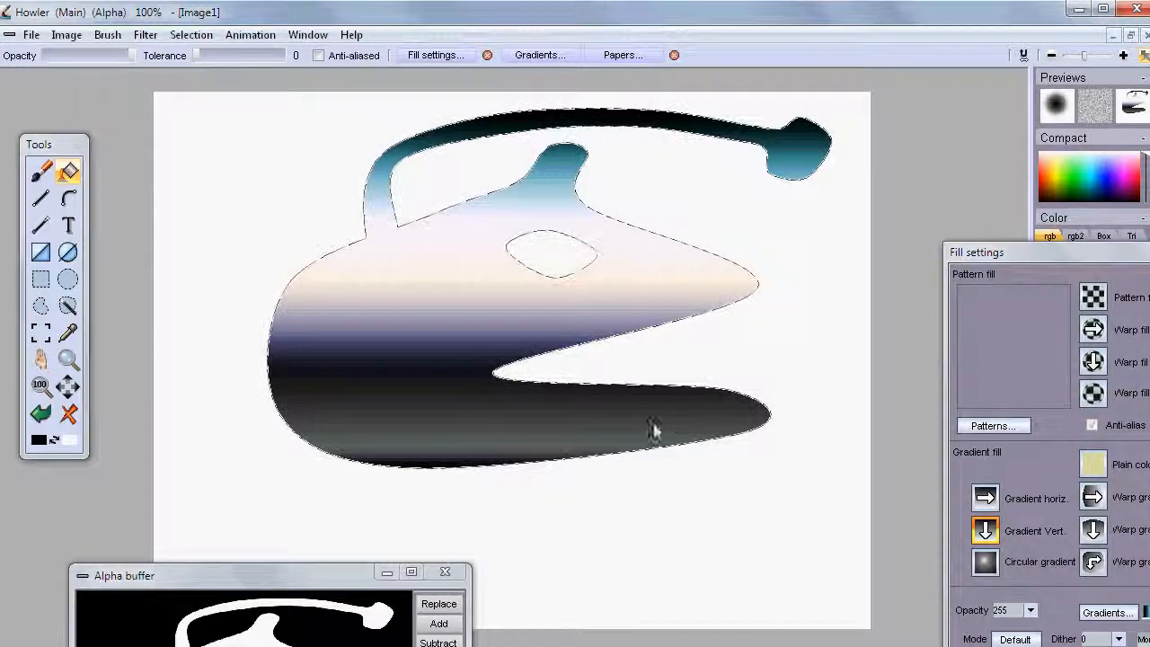
pyautogui.moveTo(297, 576); pyautogui.dragTo(326, 231)
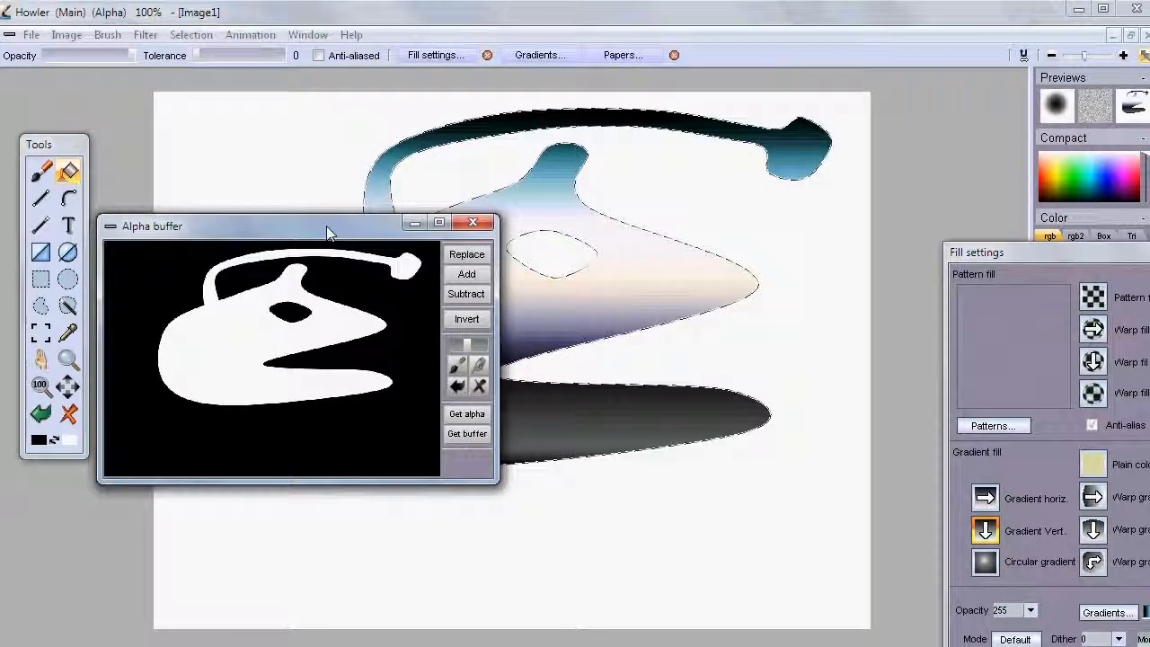
pyautogui.moveTo(299, 225); pyautogui.dragTo(287, 355)
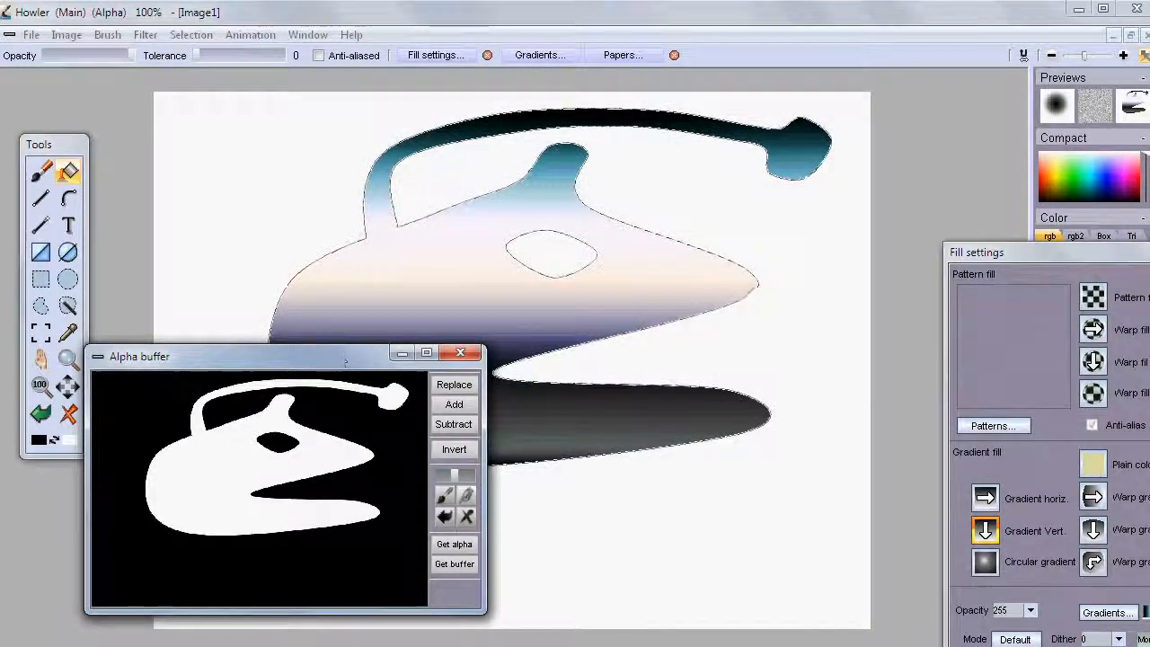
pyautogui.moveTo(337, 351); pyautogui.dragTo(359, 537)
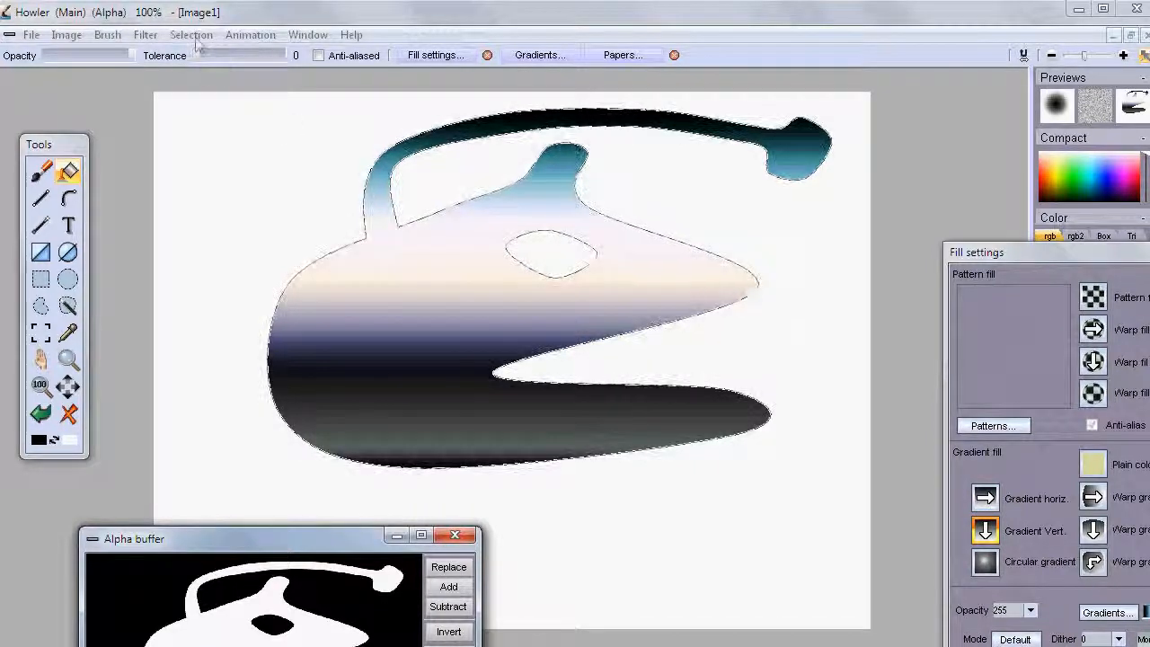
pyautogui.moveTo(225, 542); pyautogui.dragTo(268, 562)
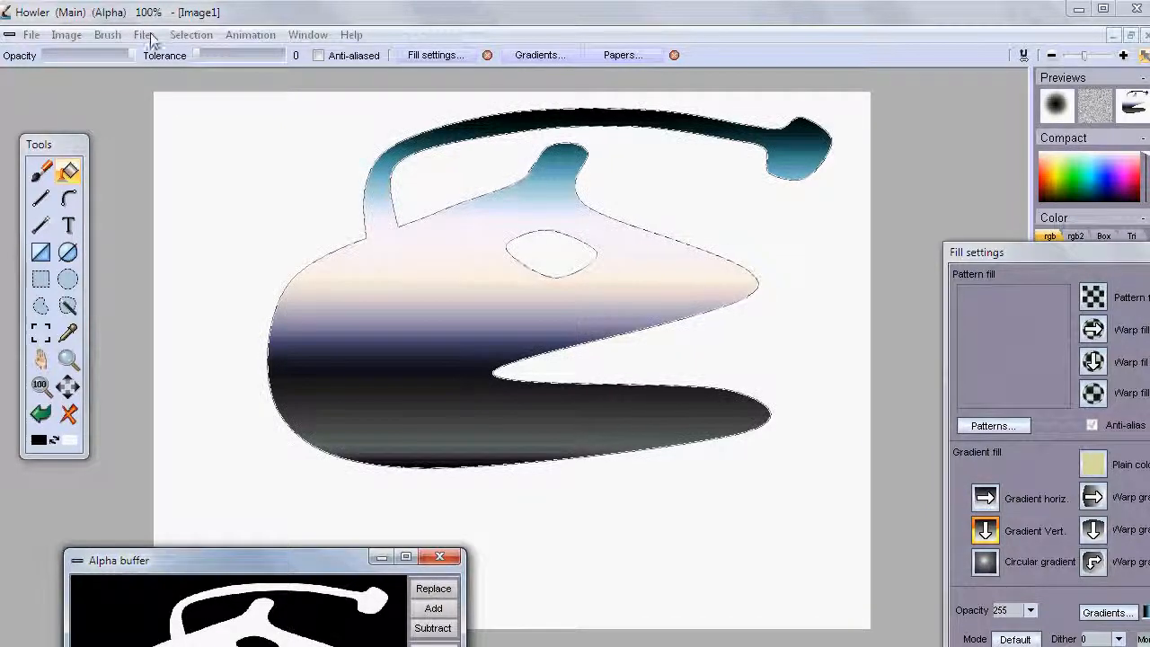
# Grow the alpha selection slightly beyond the edges of the gradient-filled creature.
pyautogui.click(188, 36)
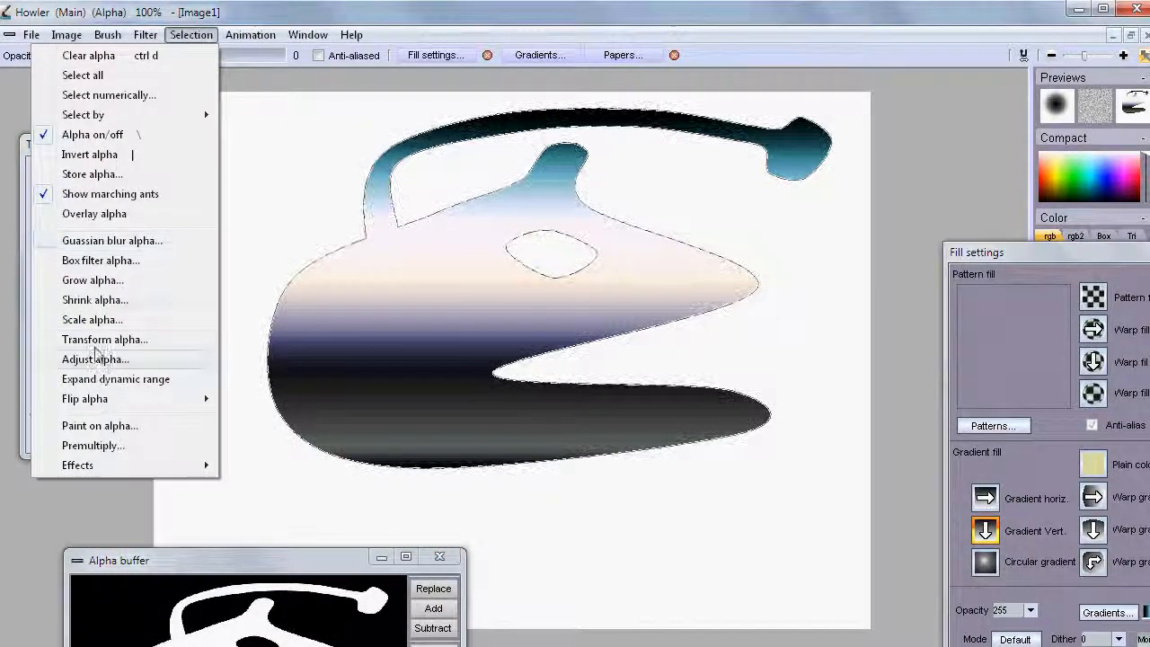
pyautogui.click(126, 281)
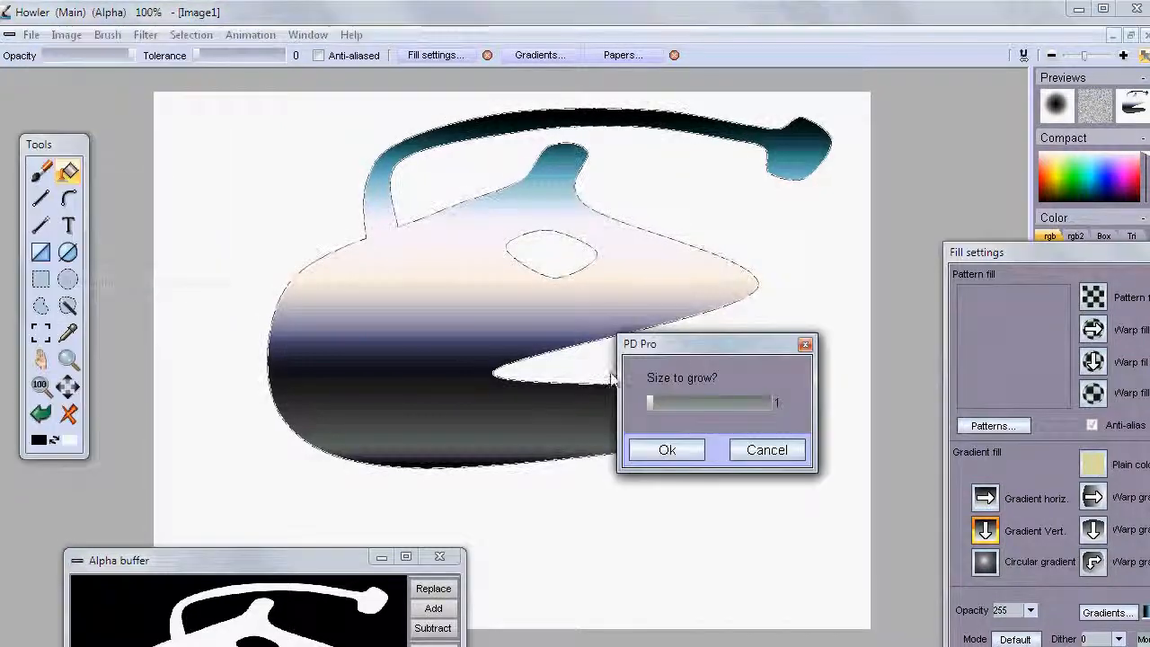
pyautogui.moveTo(695, 343); pyautogui.dragTo(703, 469)
pyautogui.moveTo(660, 528); pyautogui.dragTo(689, 528)
pyautogui.click(675, 576)
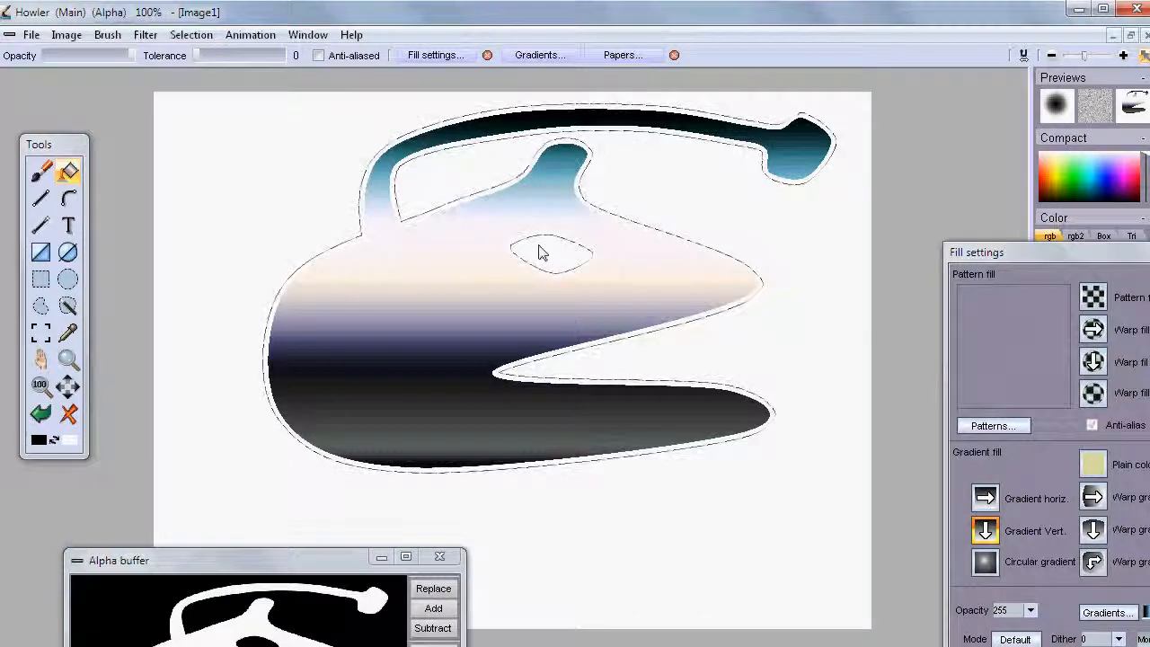
# Store the grown selection in a second Alpha buffer and arrange it beside the resized original buffer.
pyautogui.moveTo(330, 556); pyautogui.dragTo(300, 369)
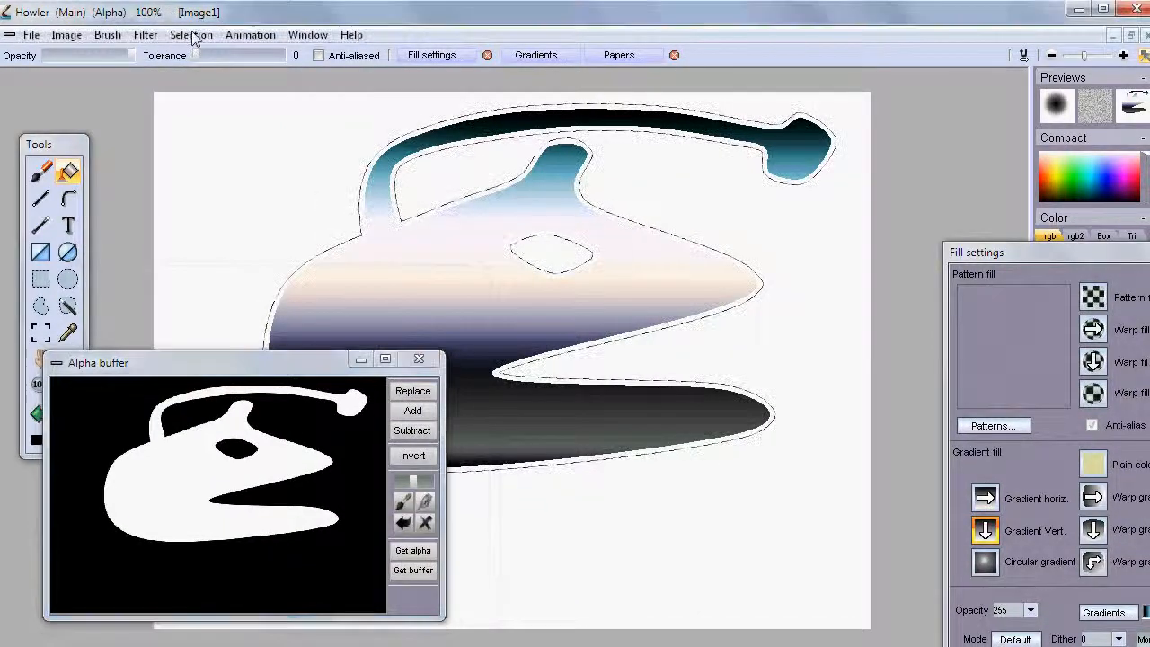
pyautogui.click(191, 34)
pyautogui.click(159, 174)
pyautogui.moveTo(306, 220); pyautogui.dragTo(545, 384)
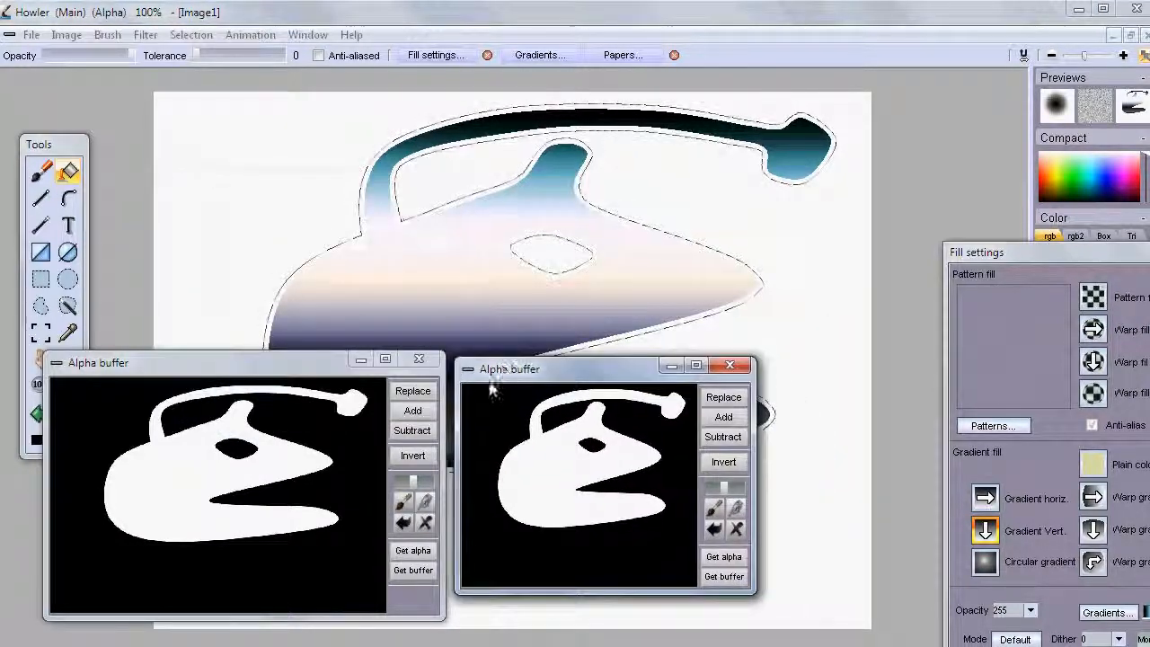
pyautogui.moveTo(441, 632); pyautogui.dragTo(365, 601)
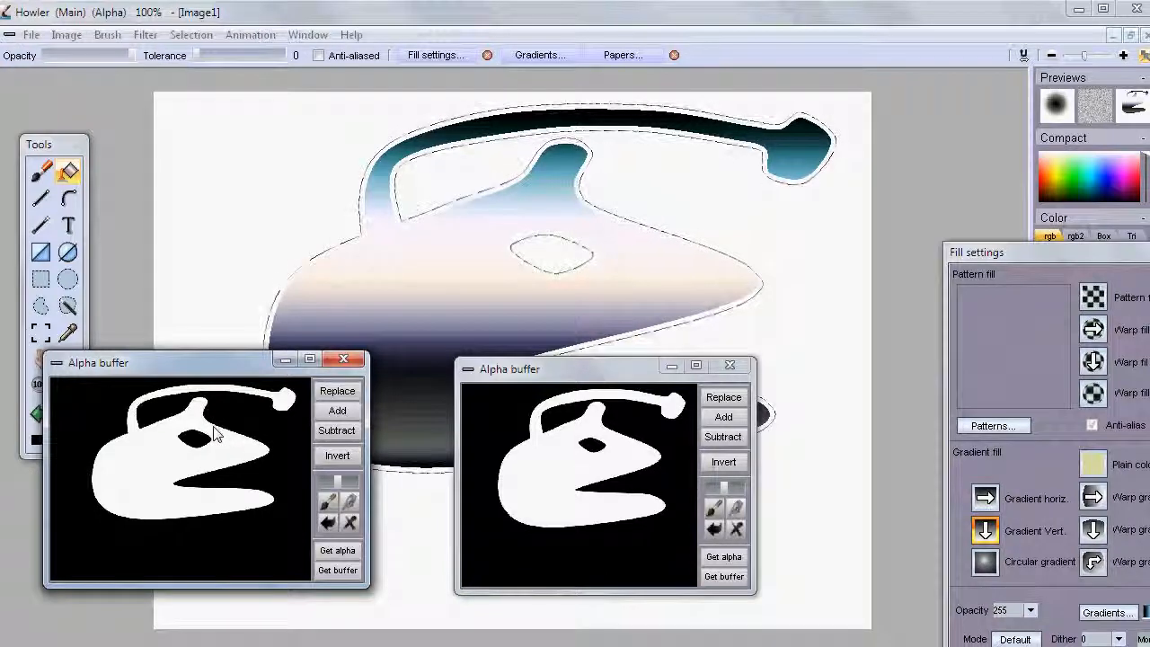
# Subtract the original stored selection from the grown one and store the resulting outline in a third Alpha buffer.
pyautogui.moveTo(217, 362); pyautogui.dragTo(248, 377)
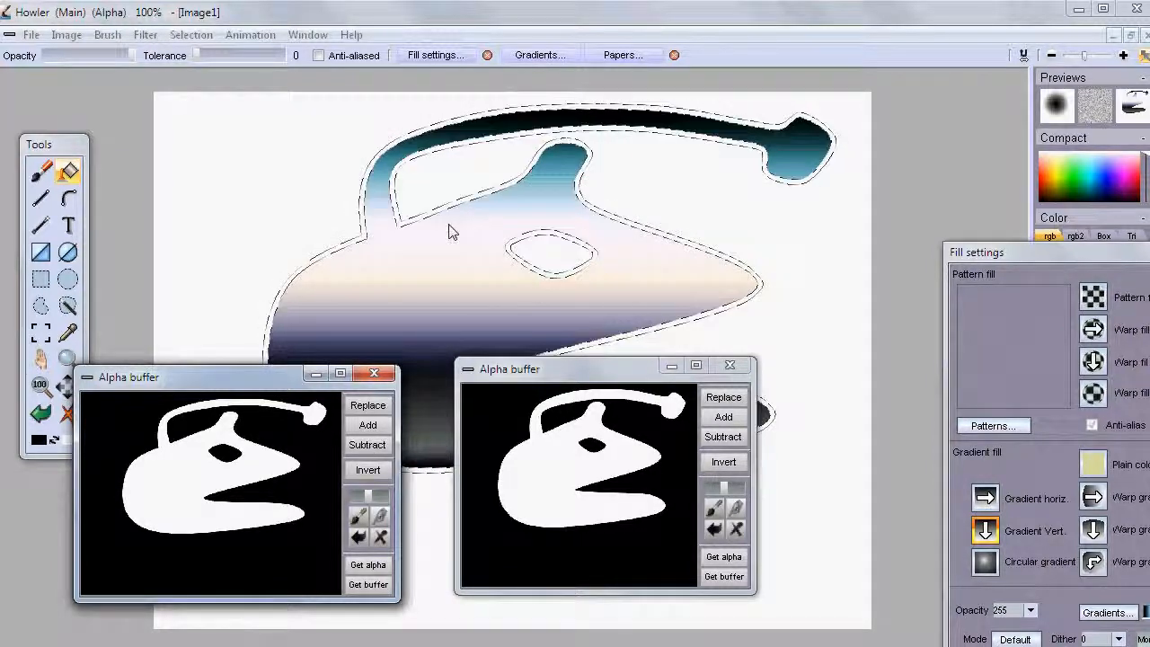
pyautogui.click(189, 34)
pyautogui.click(113, 182)
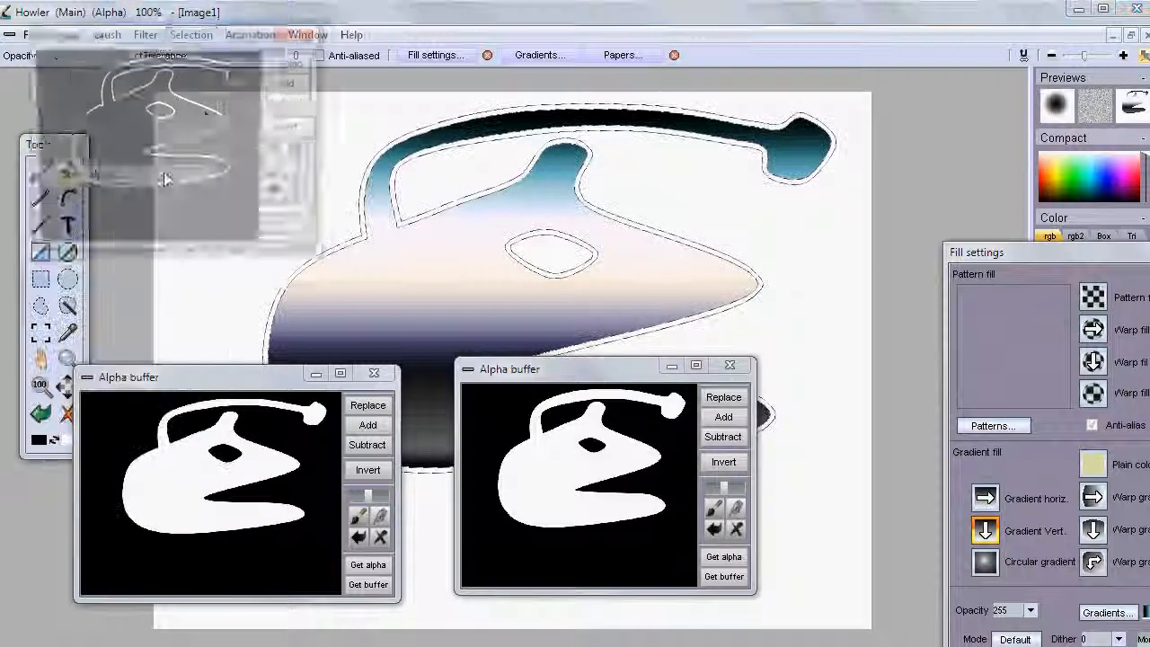
pyautogui.moveTo(230, 46); pyautogui.dragTo(933, 486)
# Move the Alpha buffers off the artwork, clear the selected outline to black, and clear the alpha selection.
pyautogui.moveTo(557, 369); pyautogui.dragTo(525, 645)
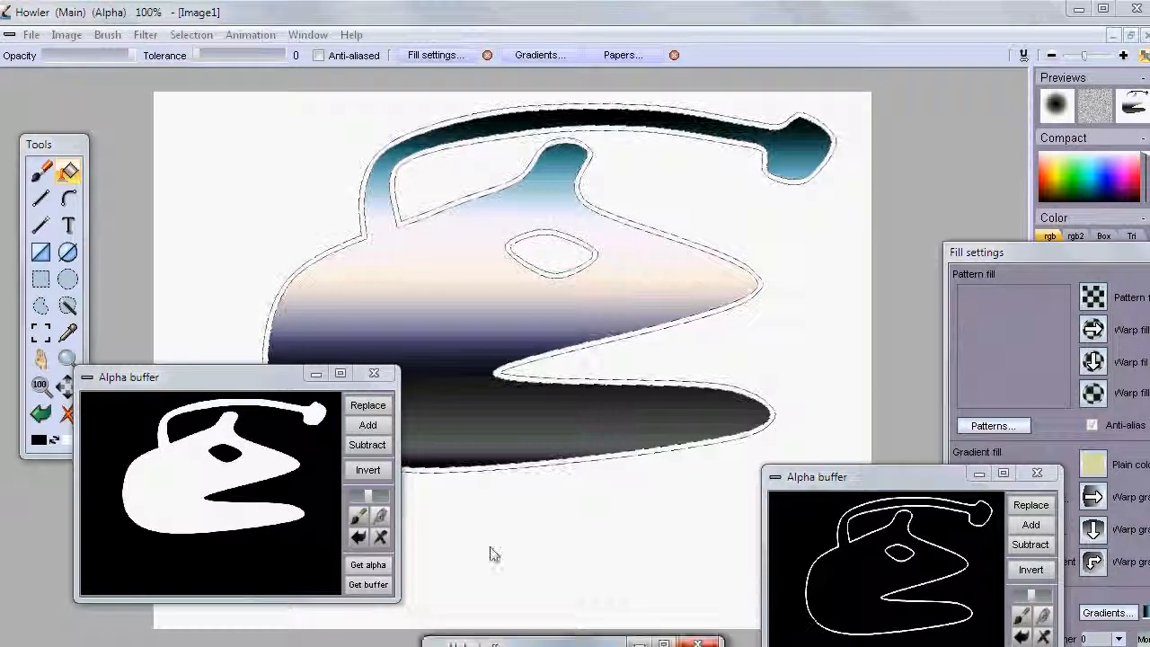
pyautogui.moveTo(243, 378); pyautogui.dragTo(222, 634)
pyautogui.moveTo(844, 477); pyautogui.dragTo(826, 611)
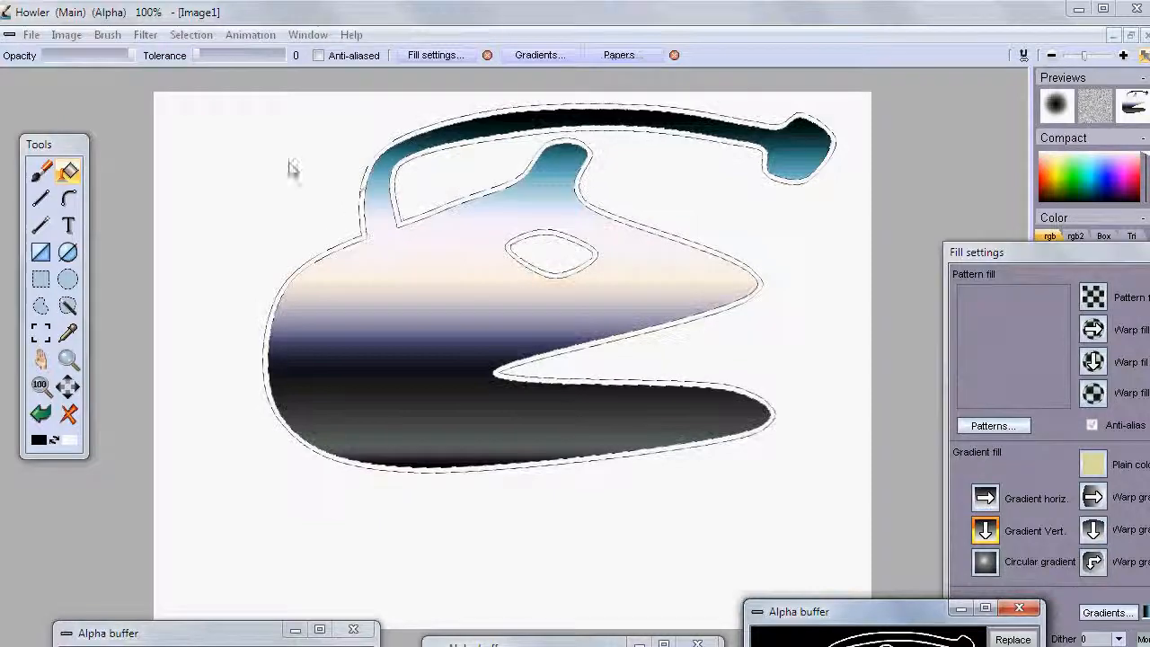
pyautogui.click(69, 414)
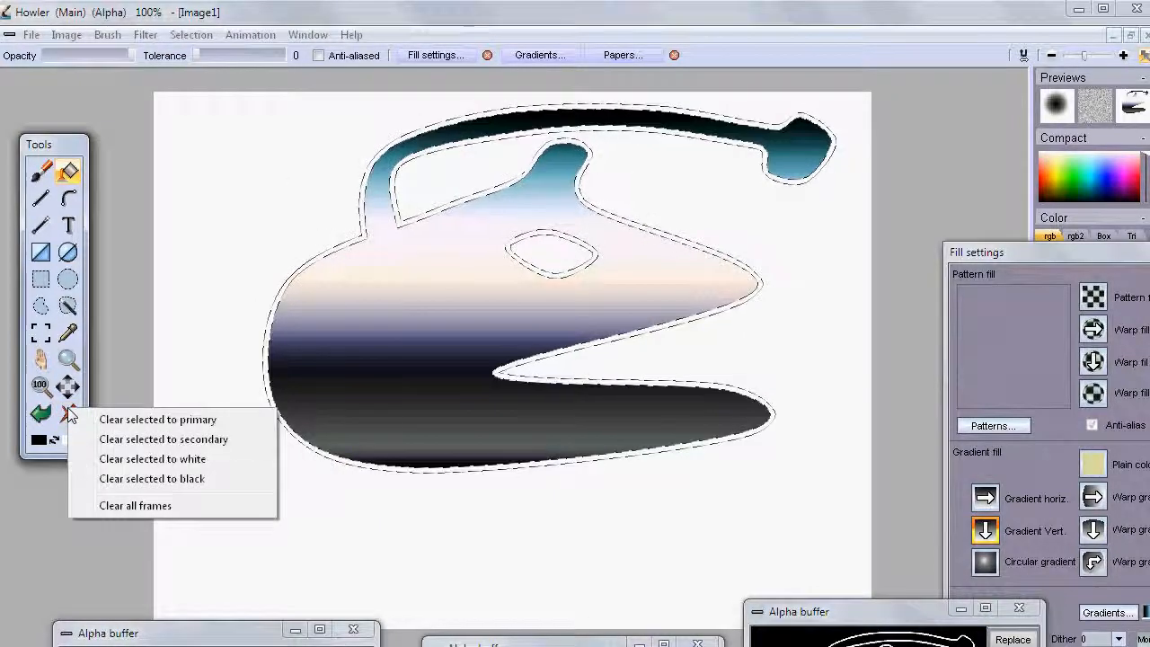
pyautogui.click(214, 483)
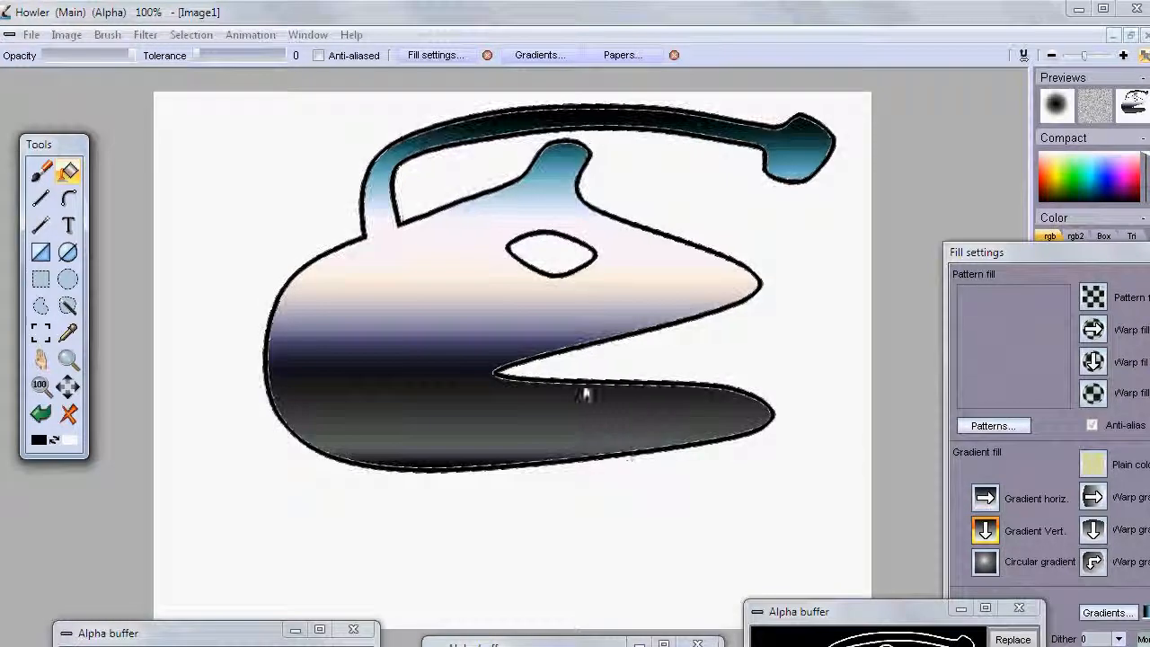
pyautogui.click(191, 35)
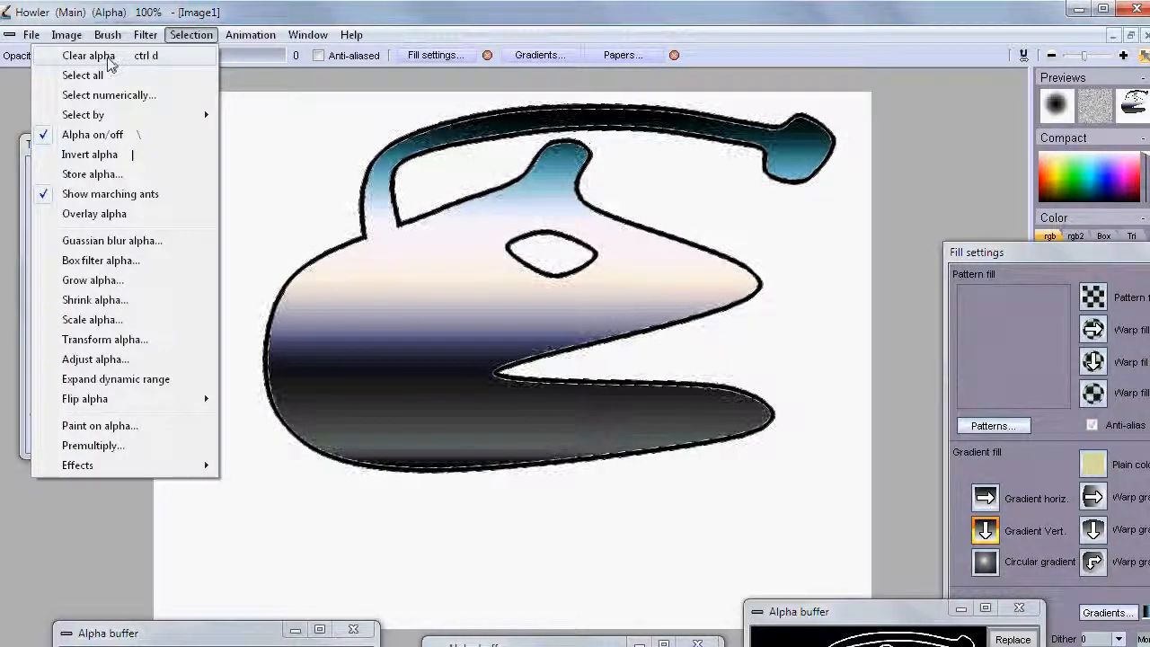
pyautogui.click(190, 57)
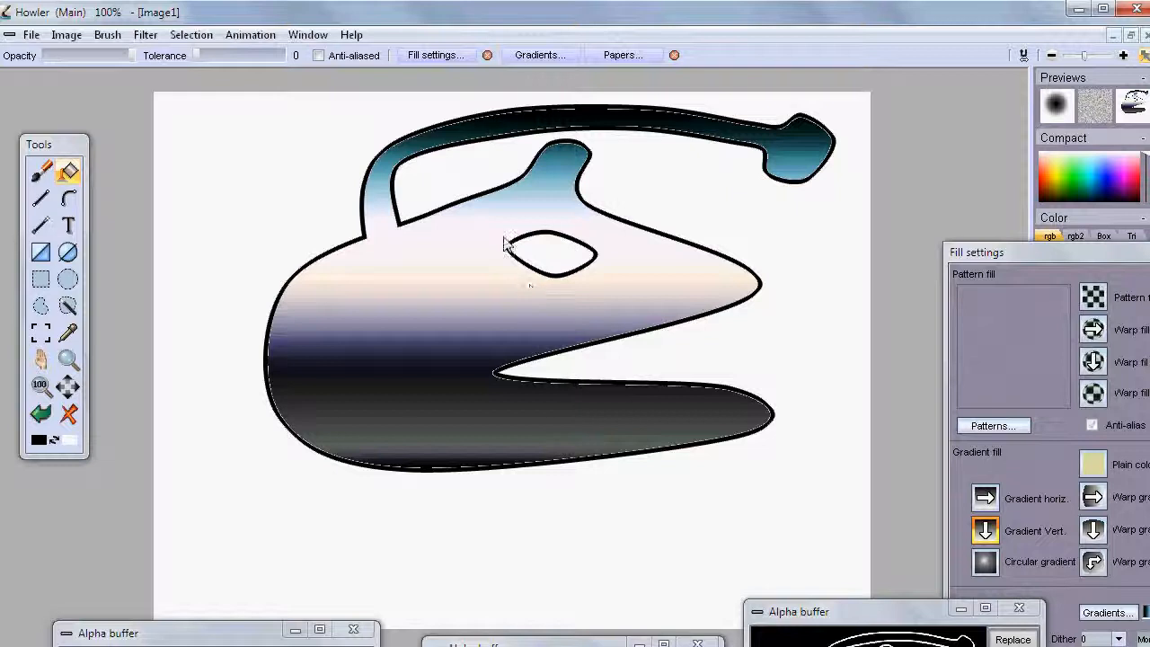
# Shift the image pixels by -38 in X and 108 in Y using the Shift transform filter.
pyautogui.click(147, 35)
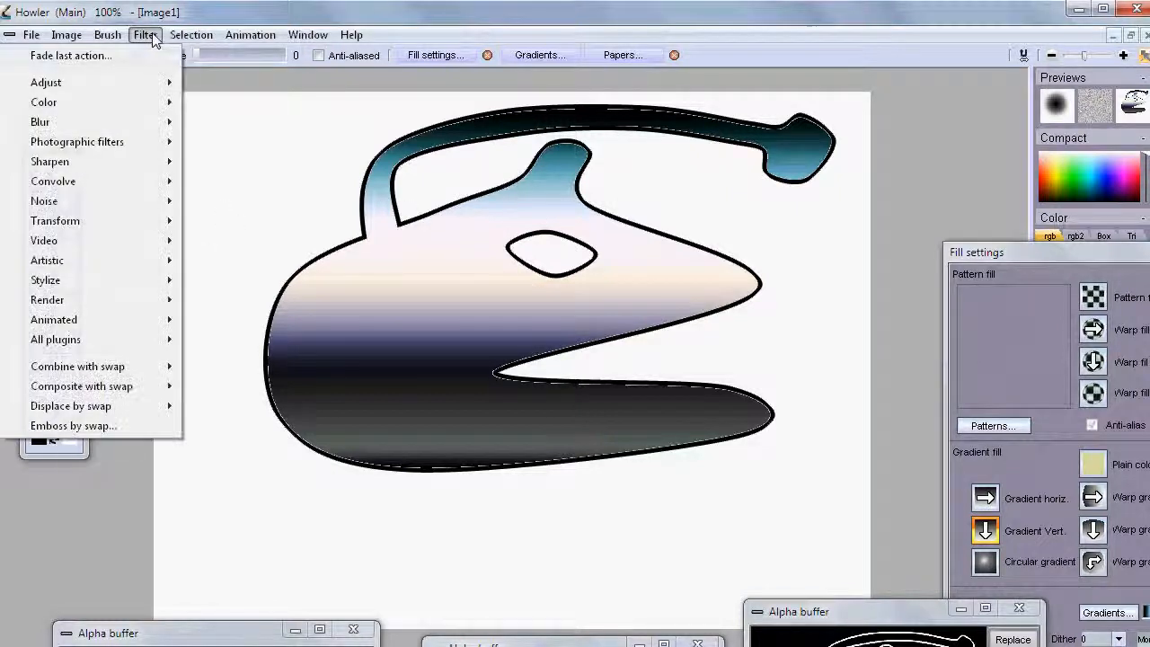
pyautogui.moveTo(129, 221)
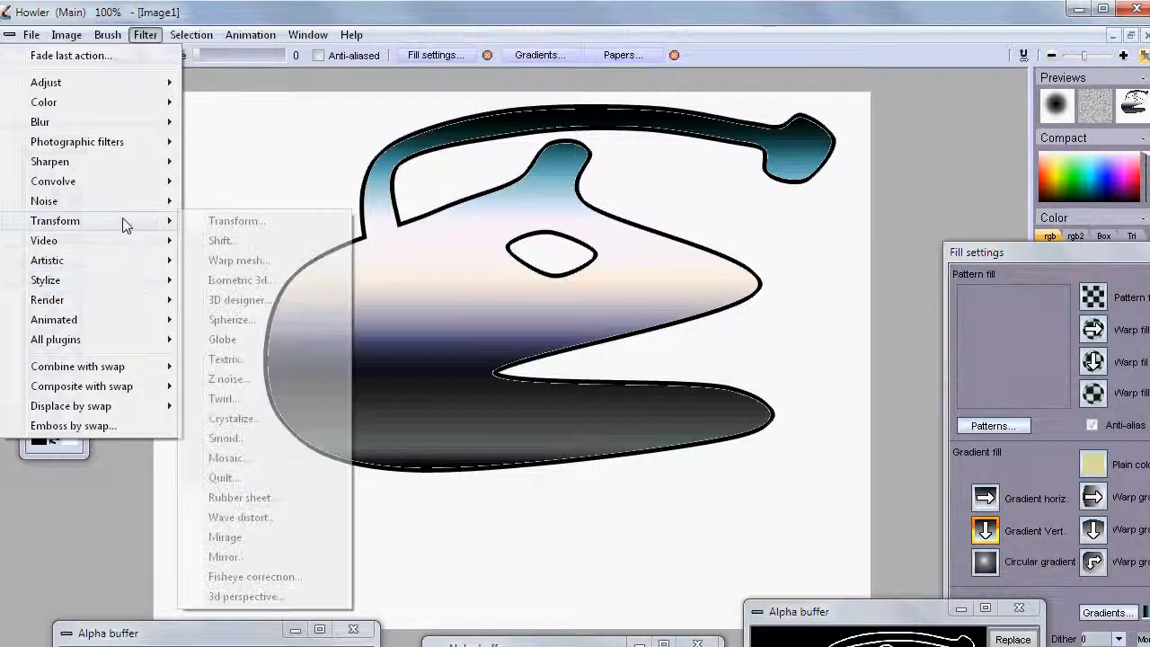
pyautogui.click(222, 241)
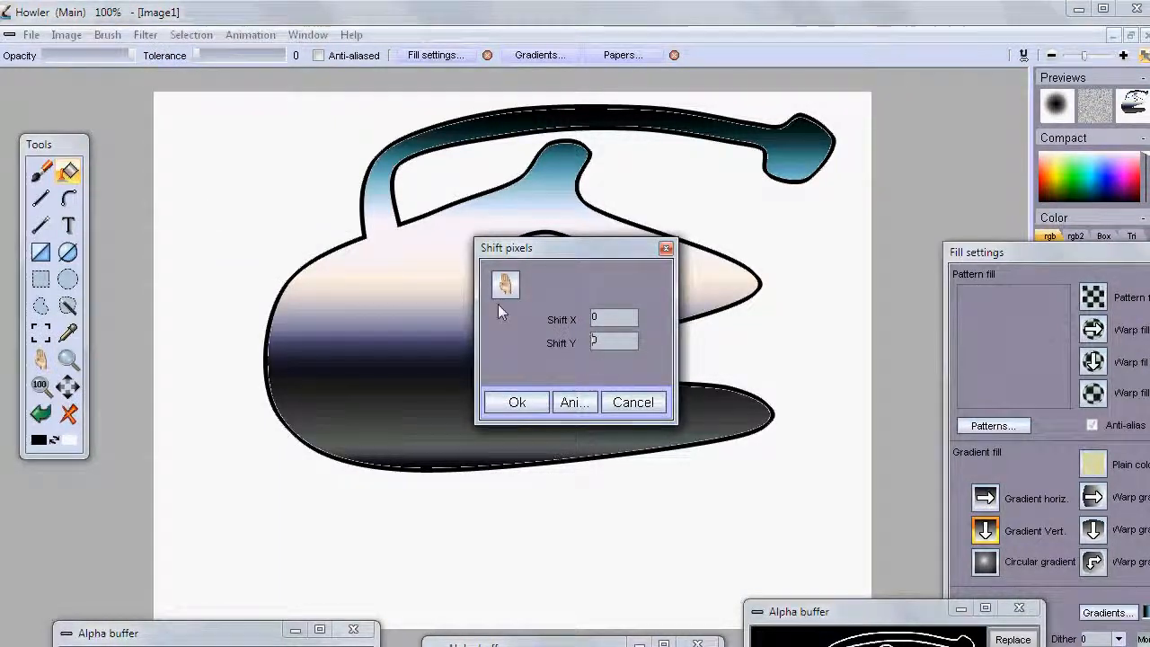
pyautogui.moveTo(603, 260); pyautogui.dragTo(219, 287)
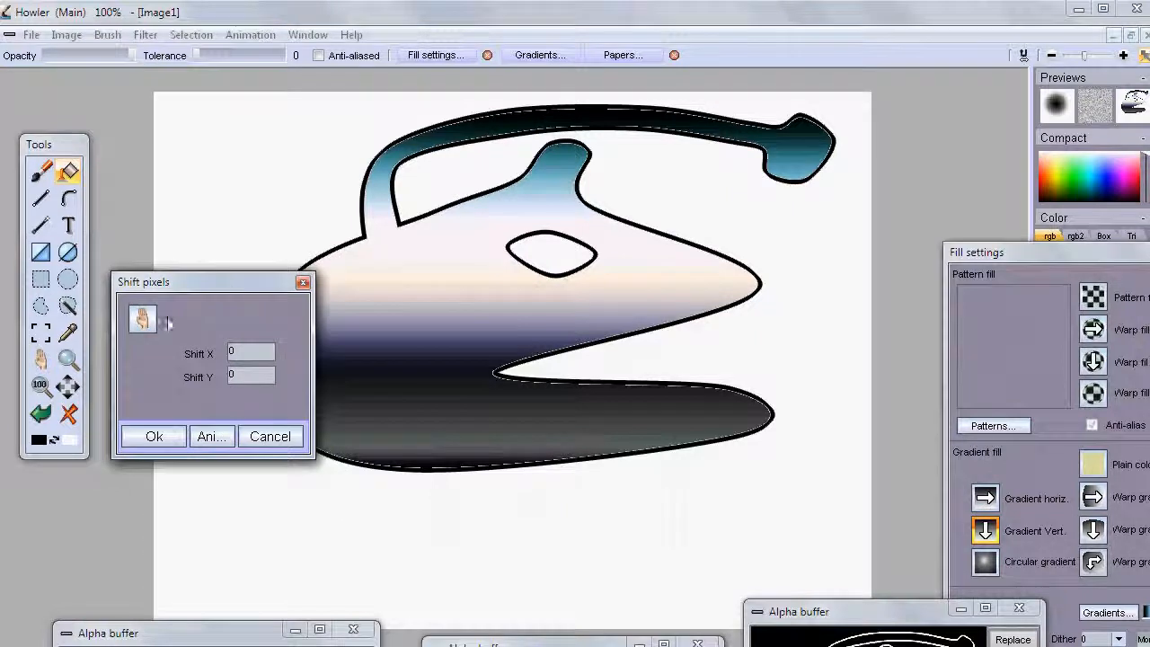
pyautogui.moveTo(146, 331); pyautogui.dragTo(113, 429)
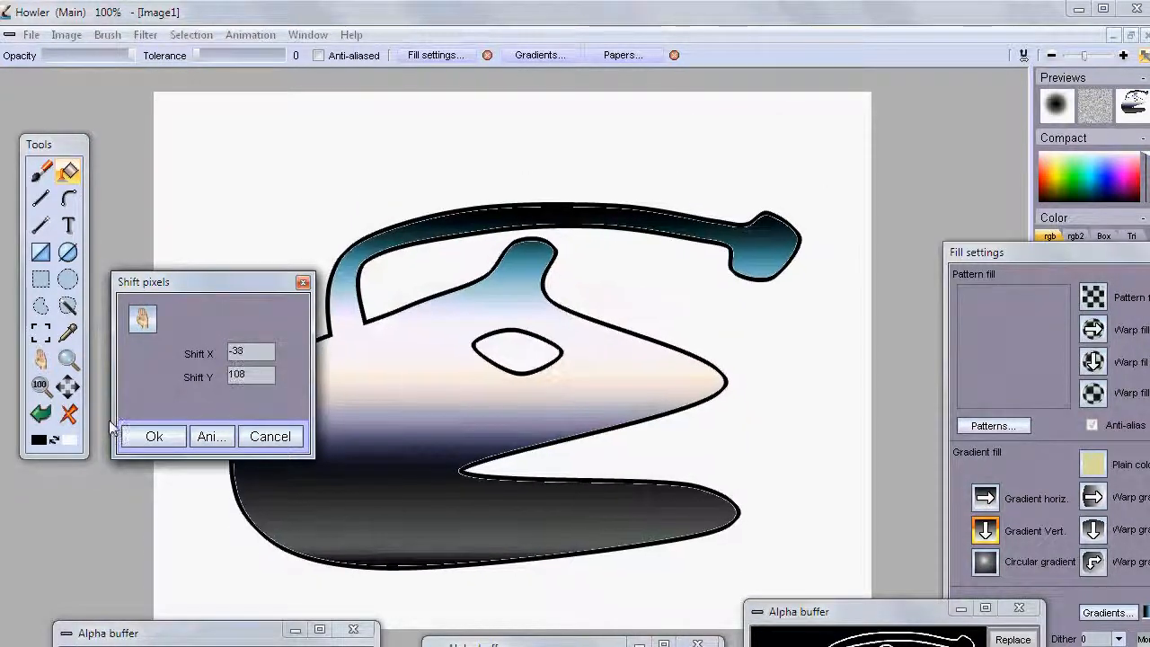
pyautogui.click(151, 437)
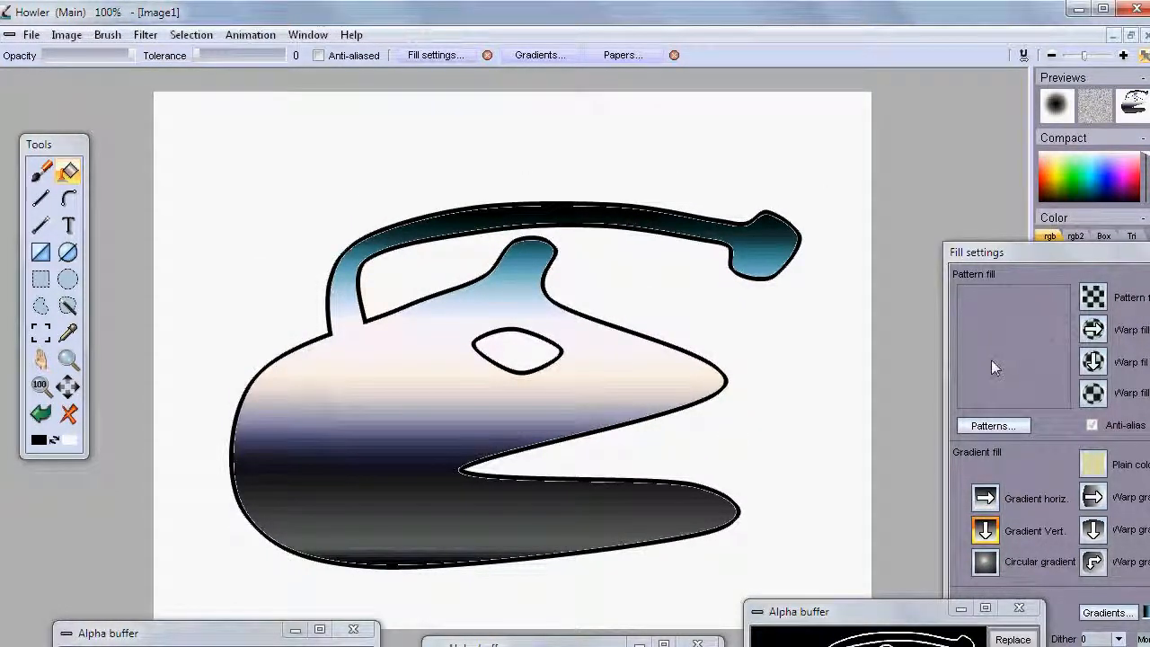